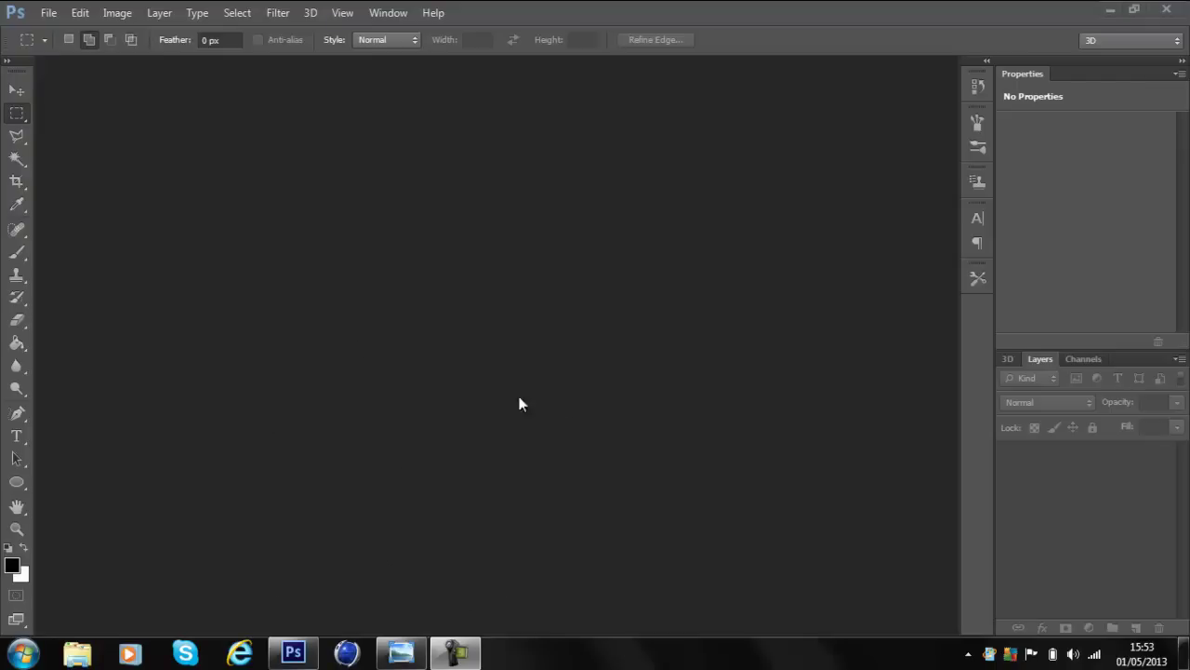
View the finished shattered GFX artwork in Windows Photo Viewer and return to Photoshop.
{"action": "left_click", "coordinate": [402, 650]}
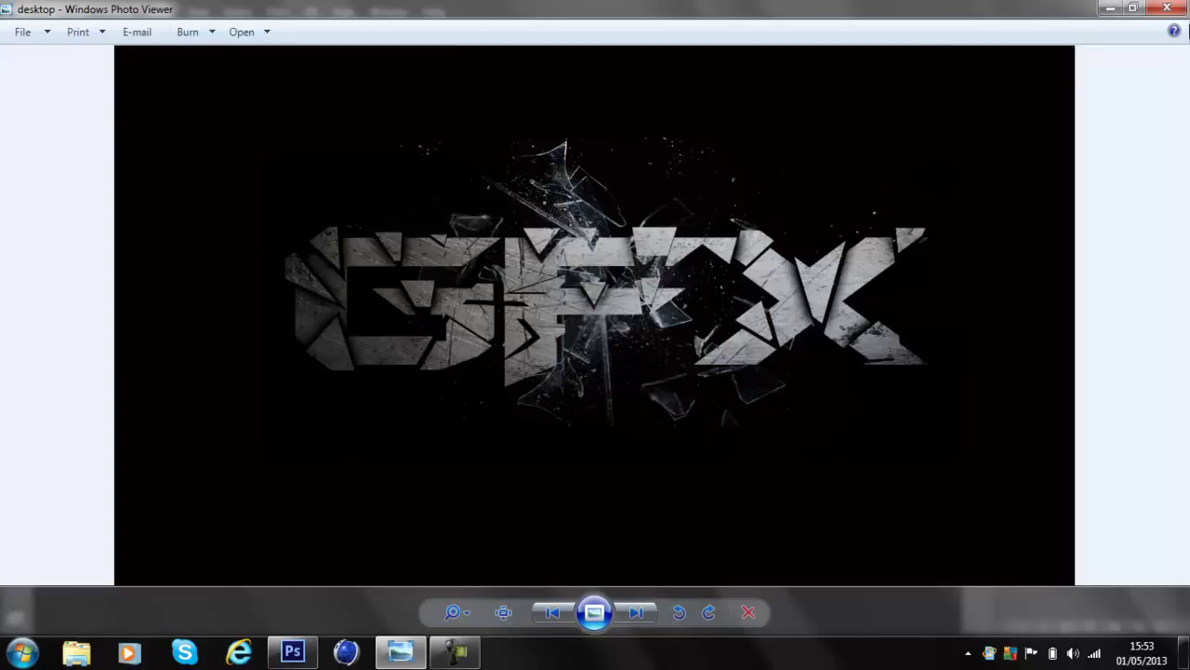
{"action": "left_click", "coordinate": [1164, 10]}
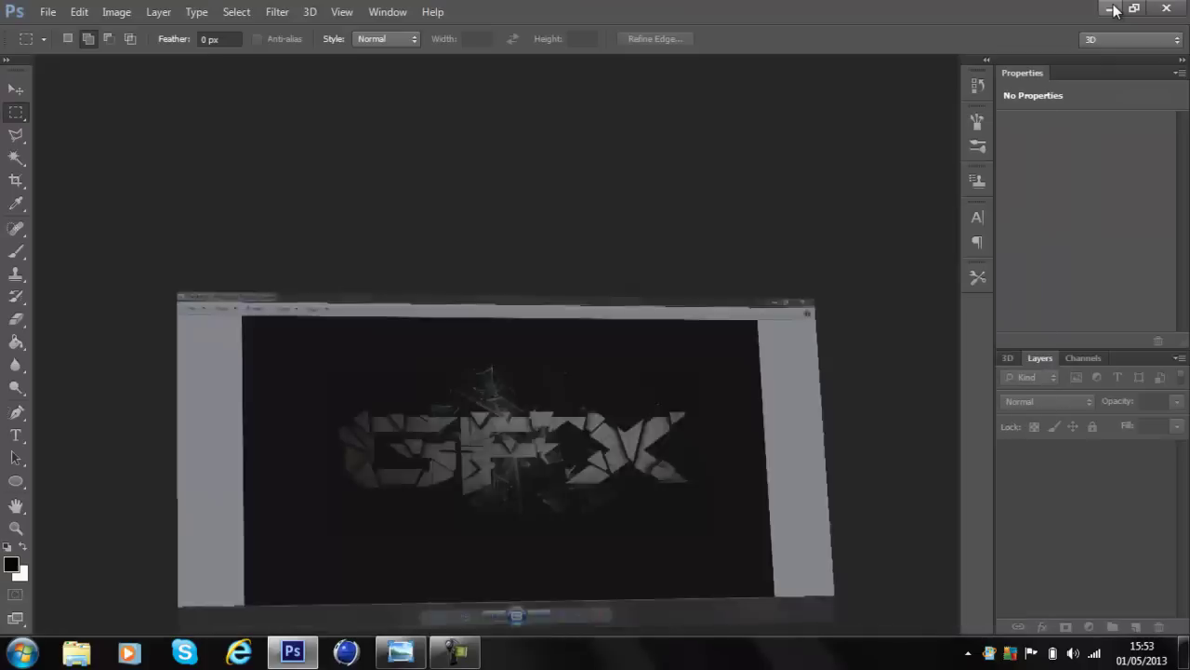
Create a new document with the 1920 px X 1080 px preset.
{"action": "left_click", "coordinate": [48, 12]}
{"action": "left_click", "coordinate": [58, 32]}
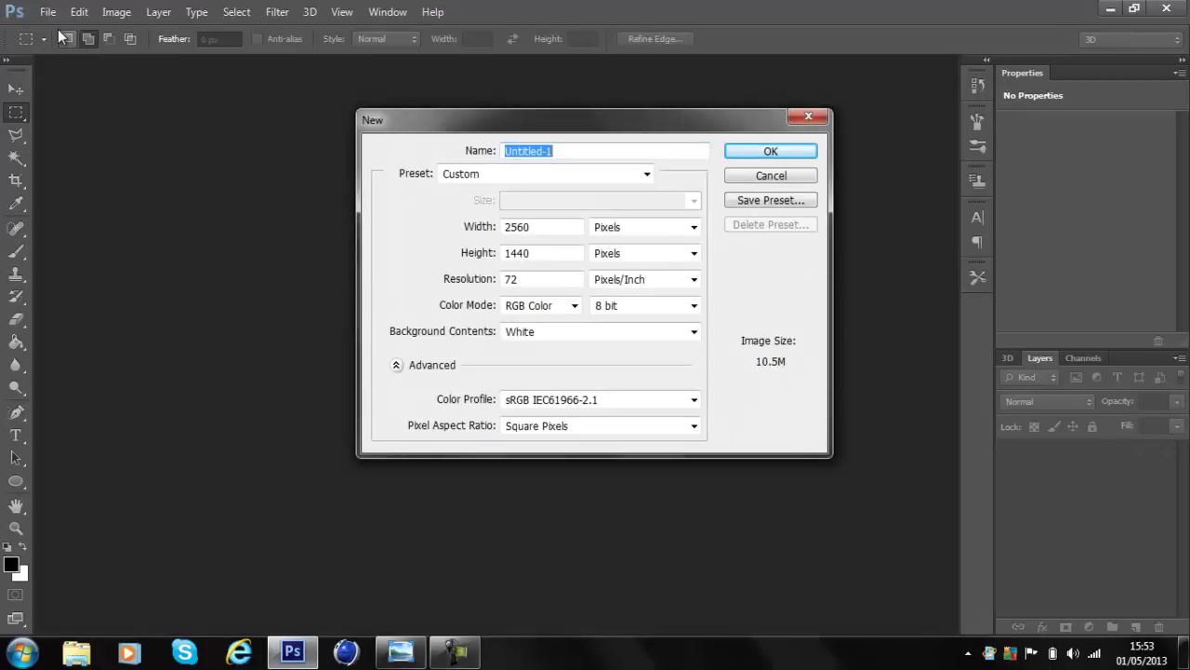
{"action": "left_click", "coordinate": [580, 173]}
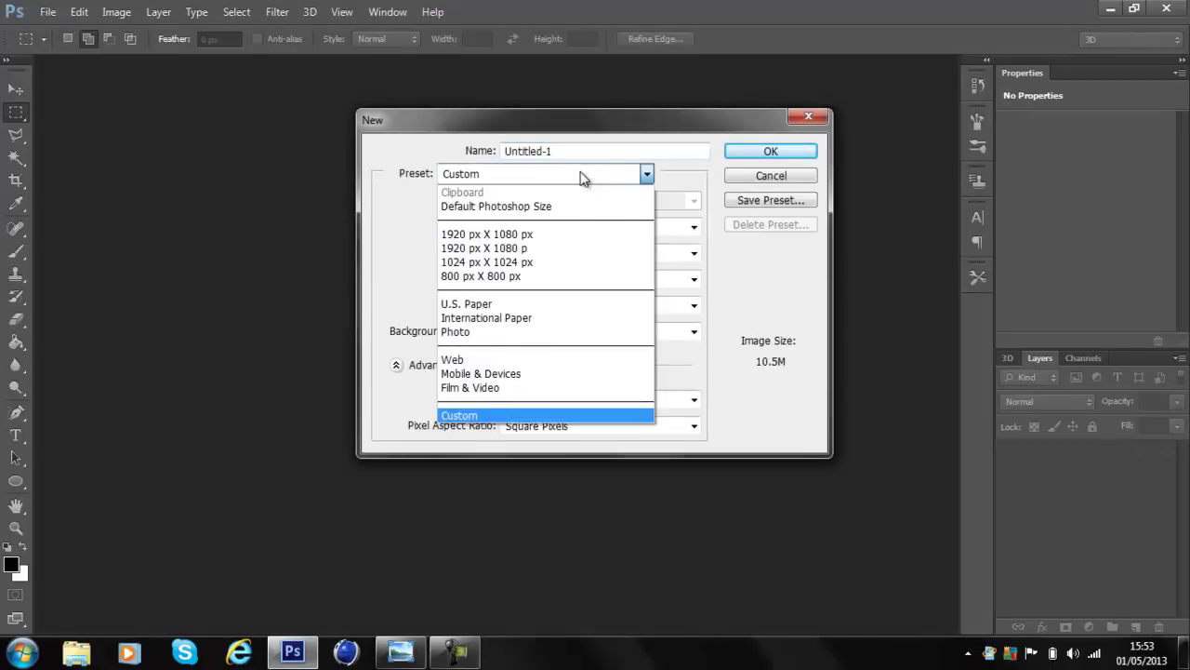
{"action": "left_click", "coordinate": [549, 246]}
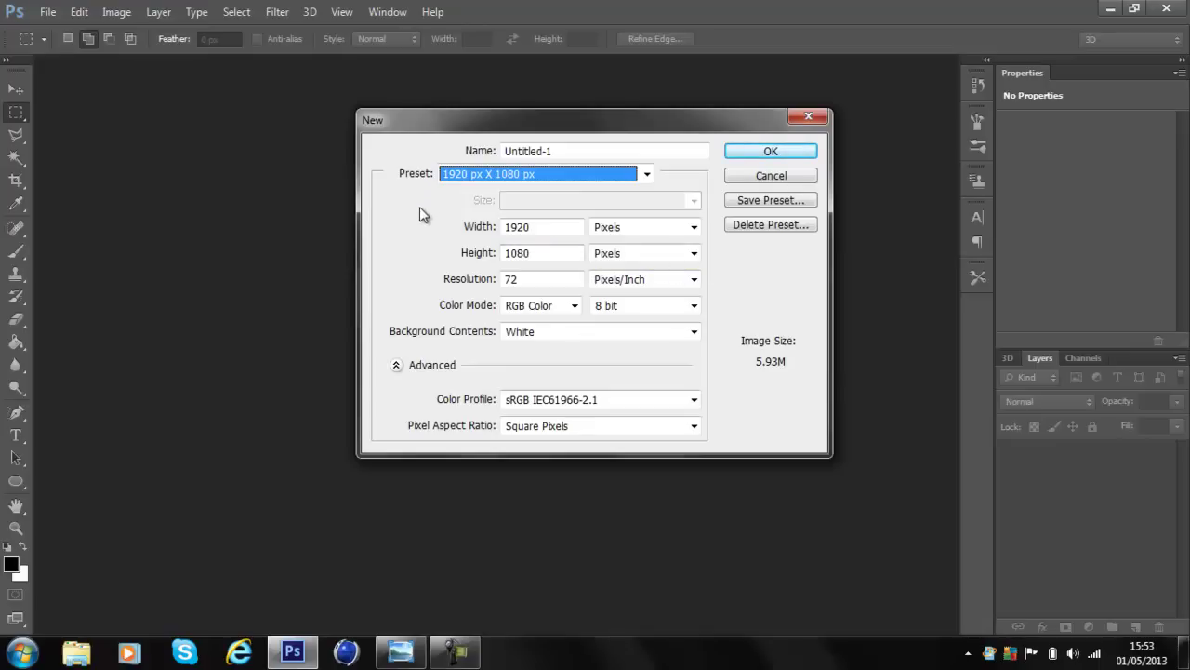
{"action": "left_click", "coordinate": [771, 152]}
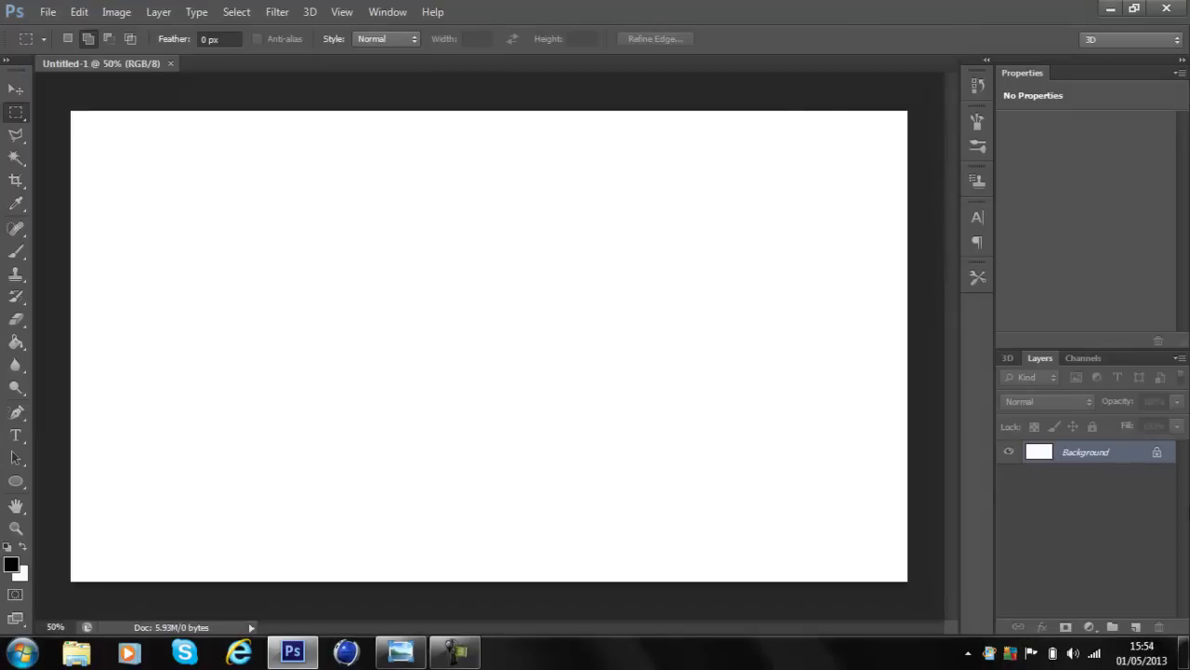
Convert the locked Background into a regular layer named Layer 0 and fill it with black.
{"action": "double_click", "coordinate": [1129, 464]}
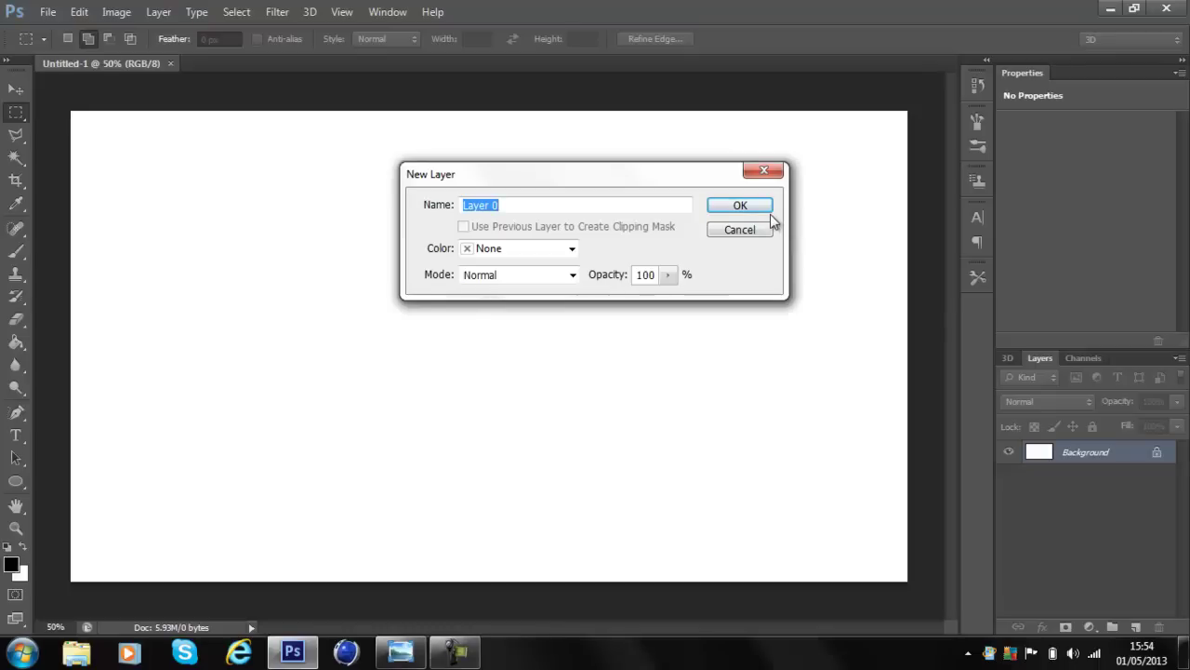
{"action": "left_click", "coordinate": [770, 210]}
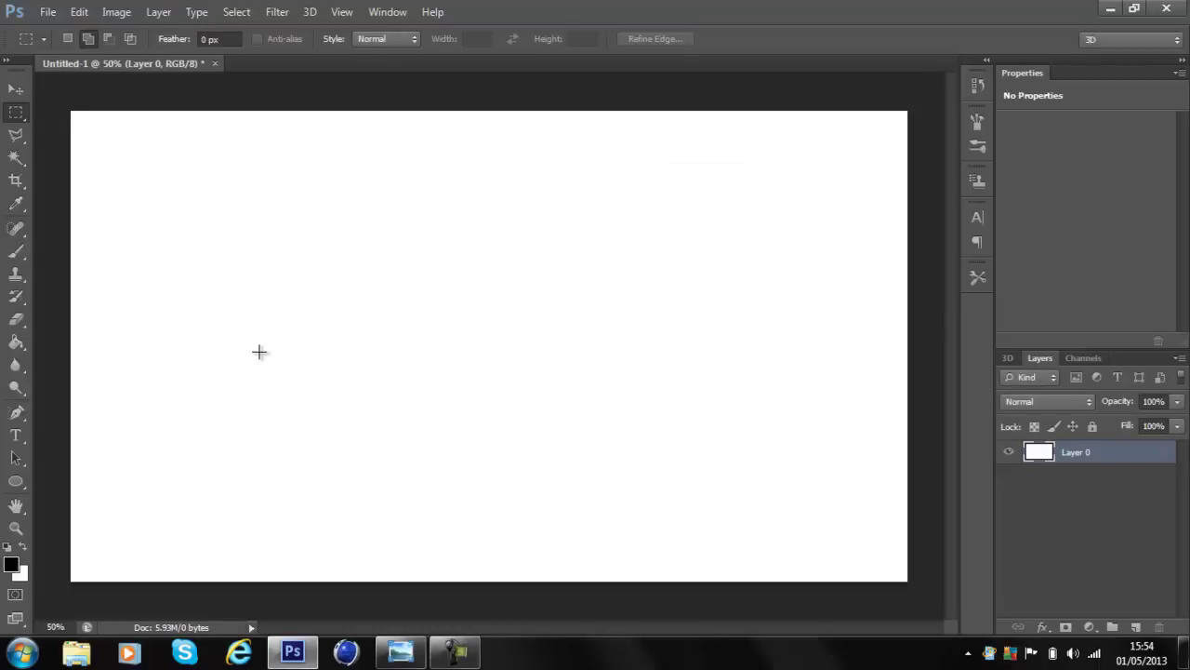
{"action": "left_click", "coordinate": [16, 343]}
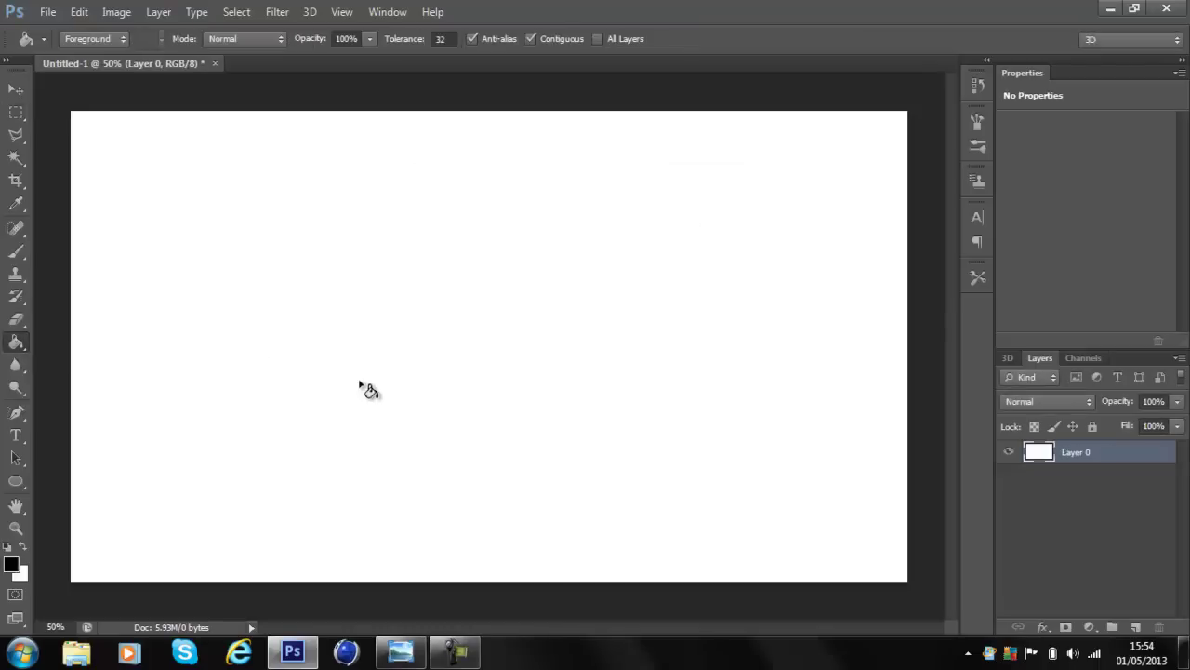
{"action": "left_click", "coordinate": [360, 385]}
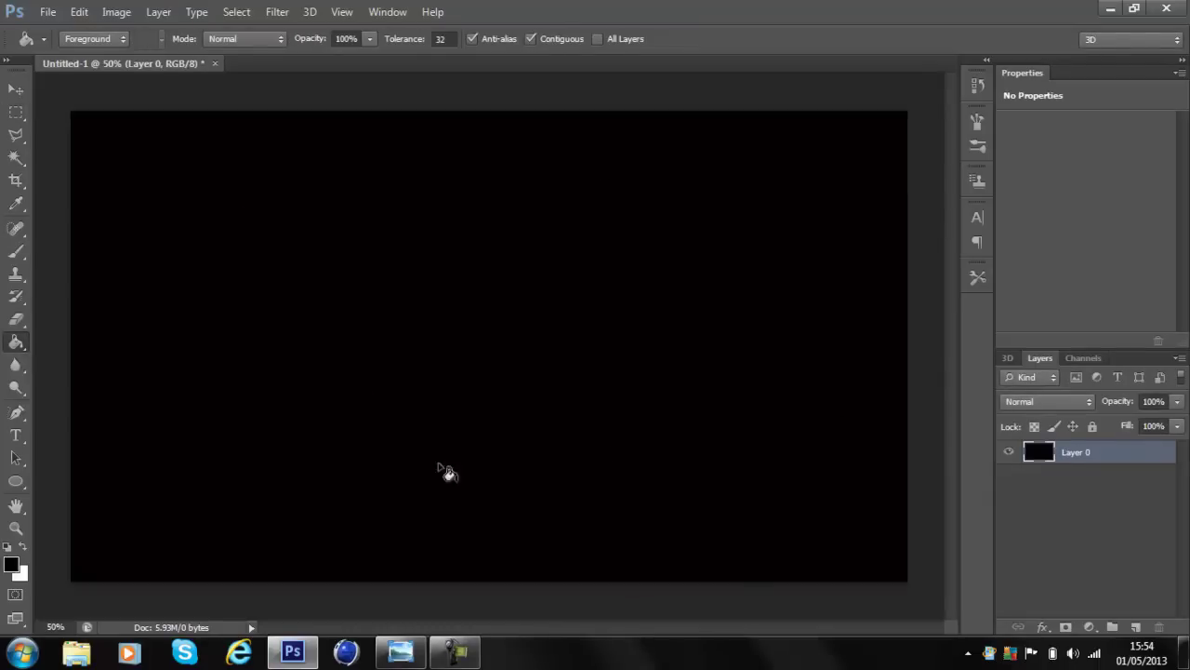
Swap the foreground and background colours, and start a text layer on the canvas with the text colour fffdfd.
{"action": "left_click", "coordinate": [27, 547]}
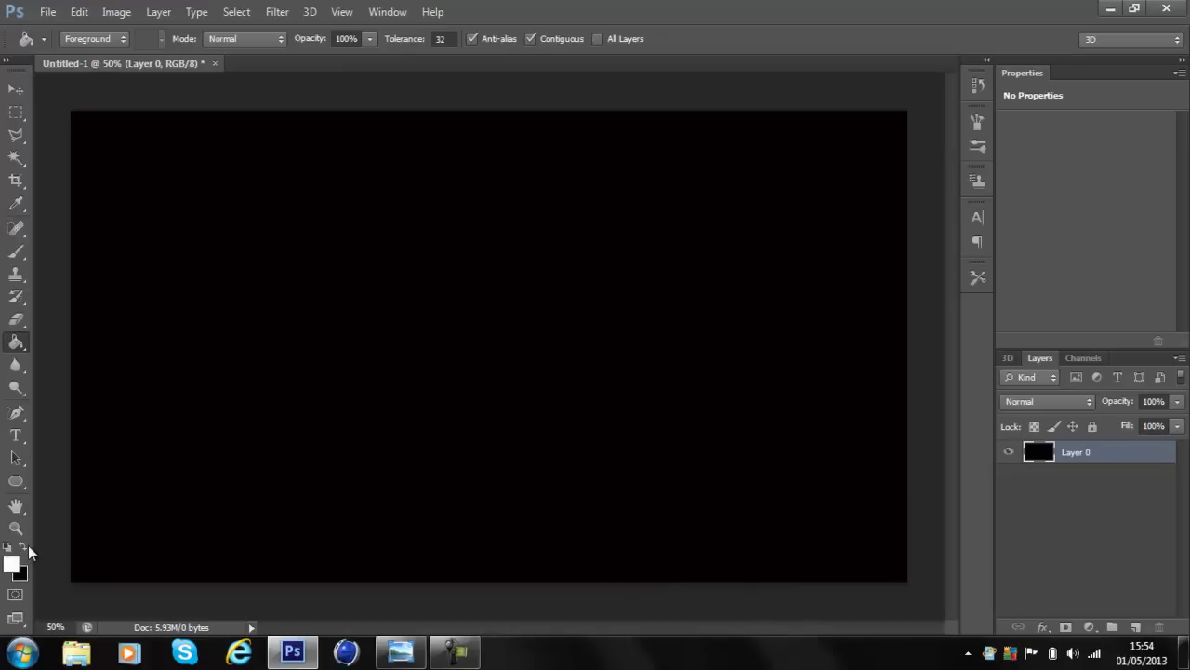
{"action": "left_click", "coordinate": [16, 435]}
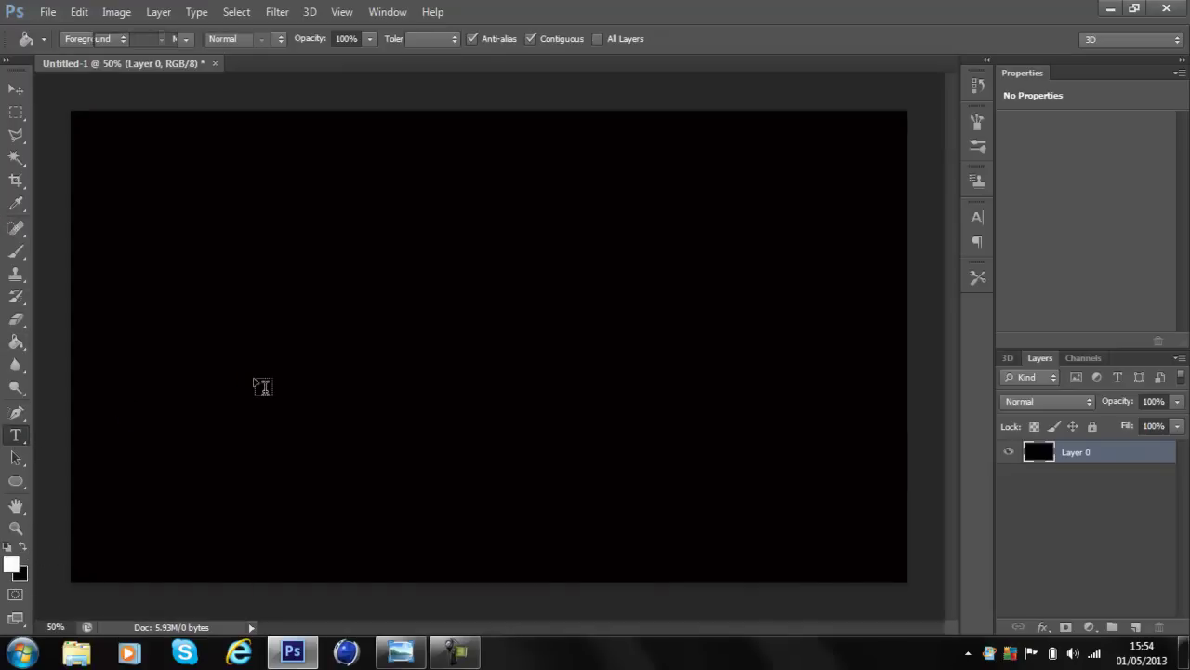
{"action": "left_click", "coordinate": [264, 387]}
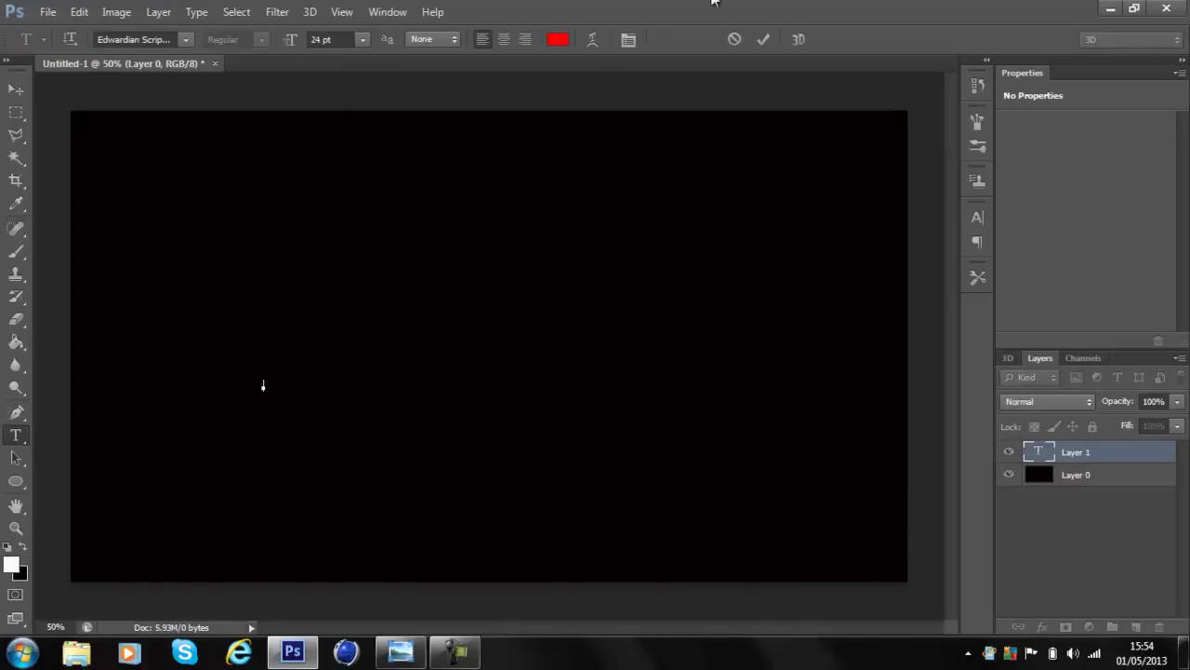
{"action": "left_click", "coordinate": [558, 40]}
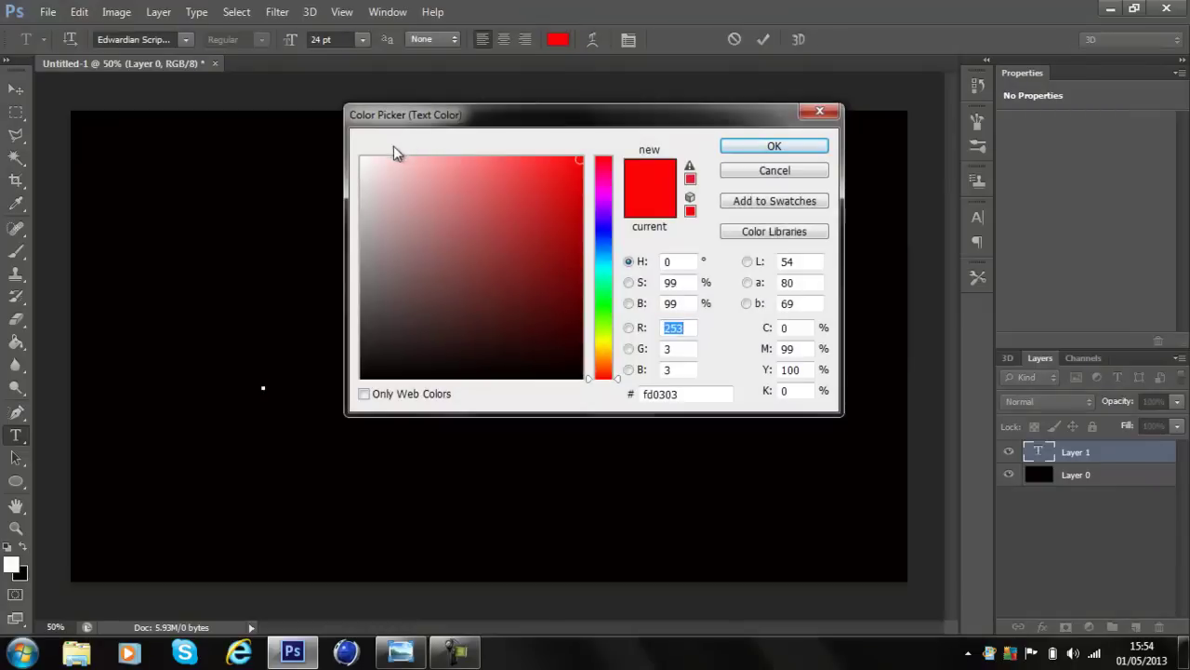
{"action": "left_click", "coordinate": [362, 156]}
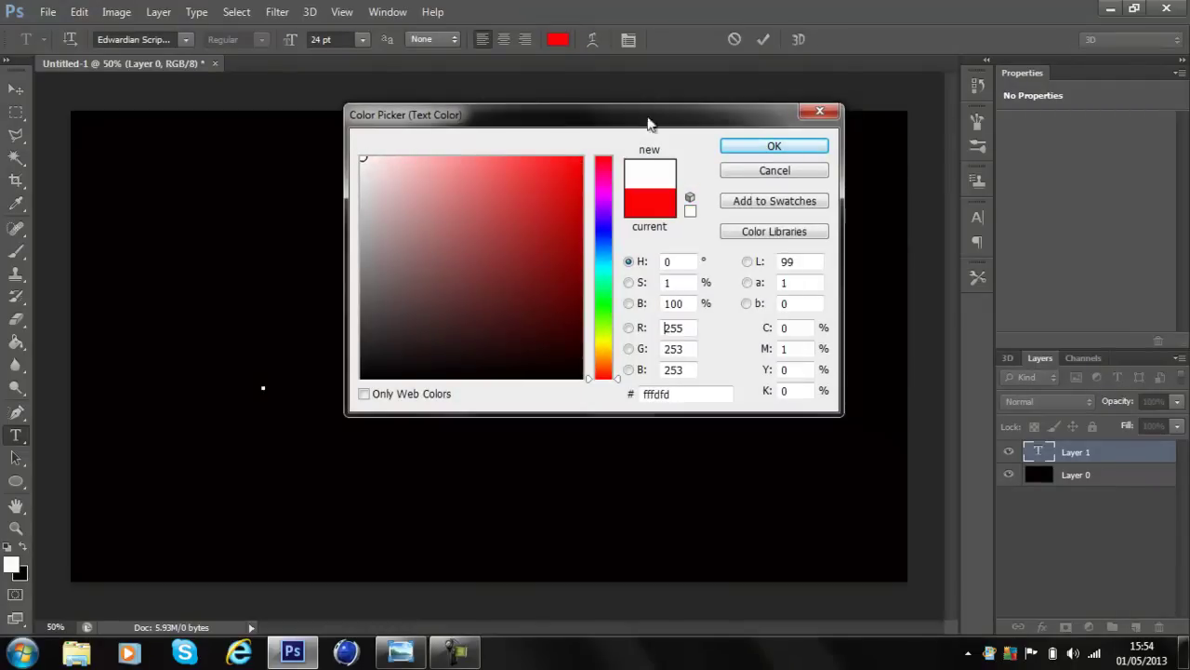
{"action": "left_click", "coordinate": [771, 146]}
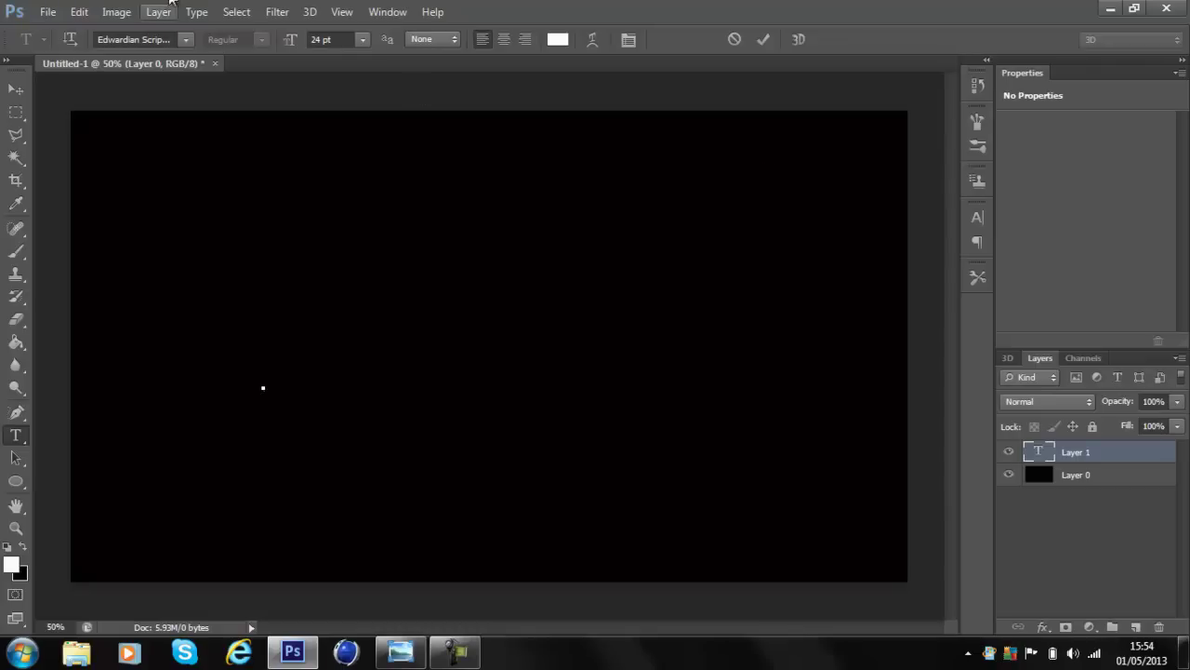
{"action": "left_click", "coordinate": [185, 40]}
{"action": "left_click_drag", "start_coordinate": [372, 223], "coordinate": [366, 136]}
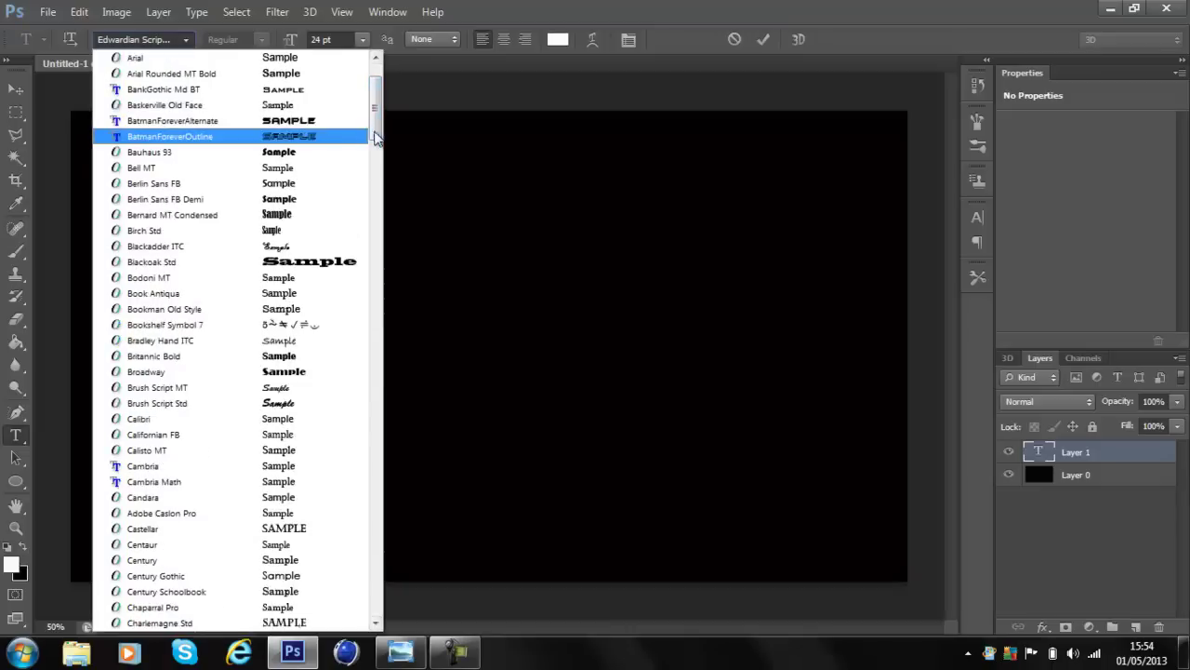
{"action": "left_click", "coordinate": [385, 138]}
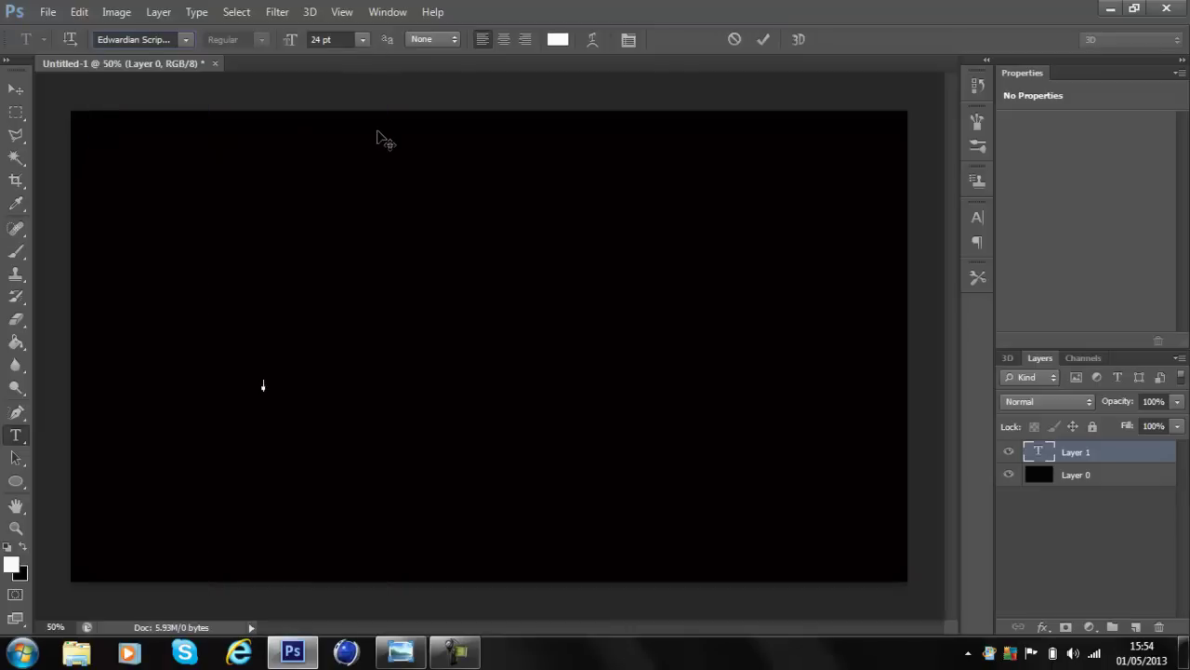
Set the font to BatmanForeverAlternate and enter the text GFX on the canvas.
{"action": "left_click", "coordinate": [185, 40]}
{"action": "left_click_drag", "start_coordinate": [382, 220], "coordinate": [374, 109]}
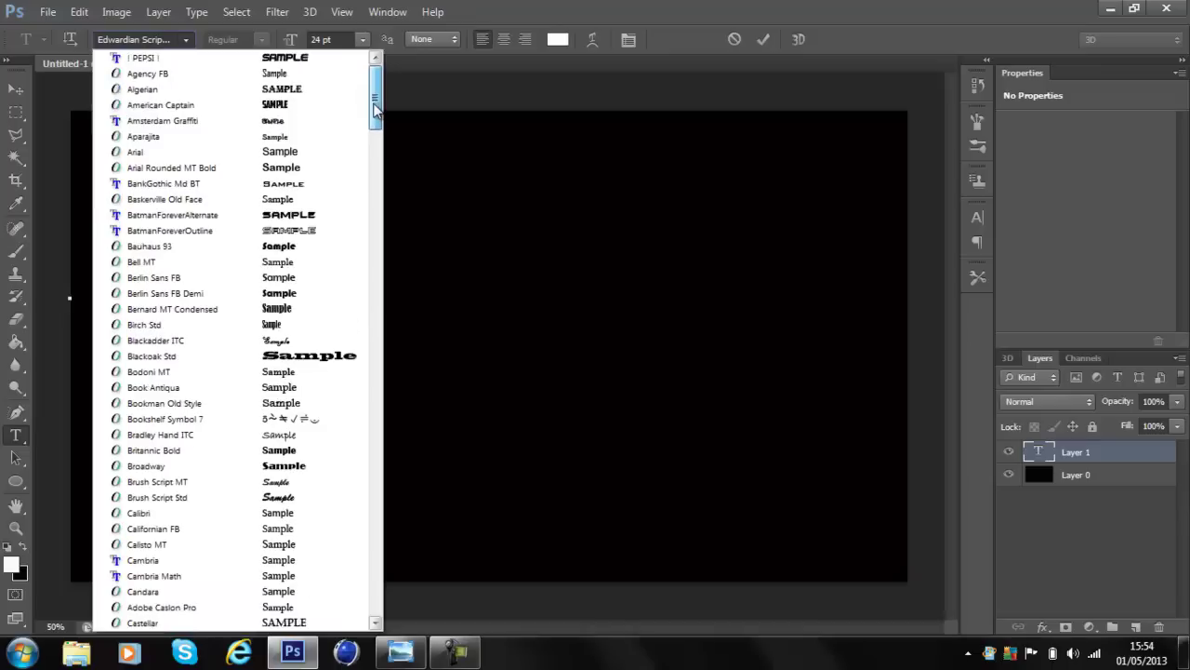
{"action": "left_click", "coordinate": [275, 215]}
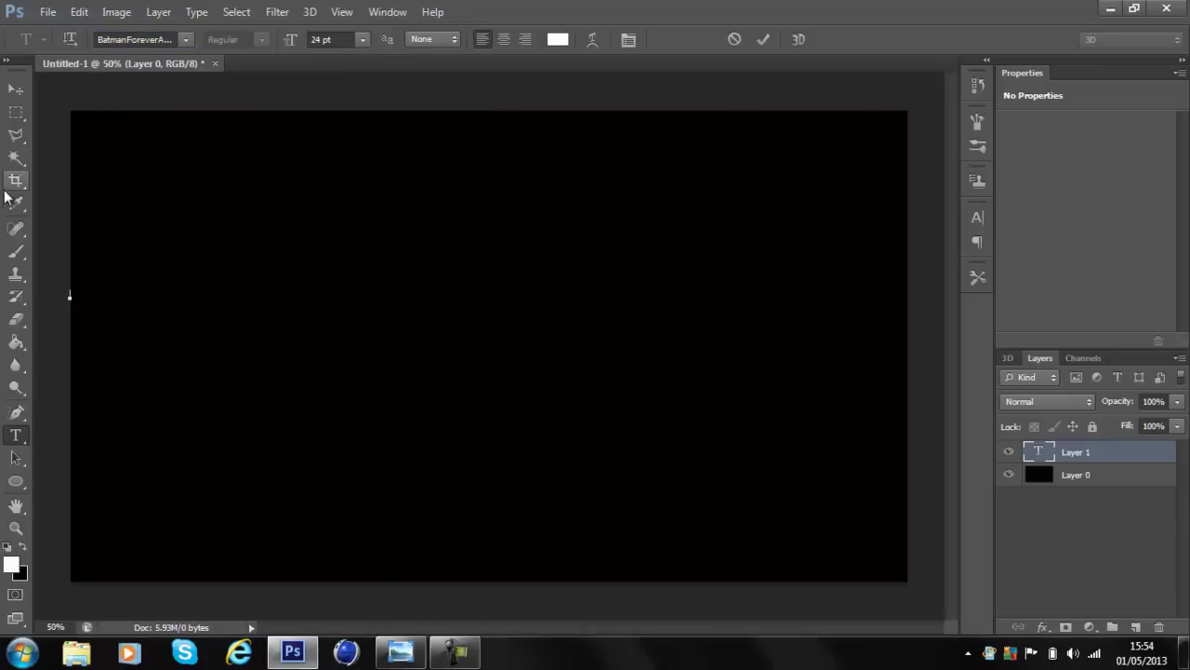
{"action": "left_click_drag", "start_coordinate": [176, 301], "coordinate": [398, 376]}
{"action": "type", "text": "GFX"}
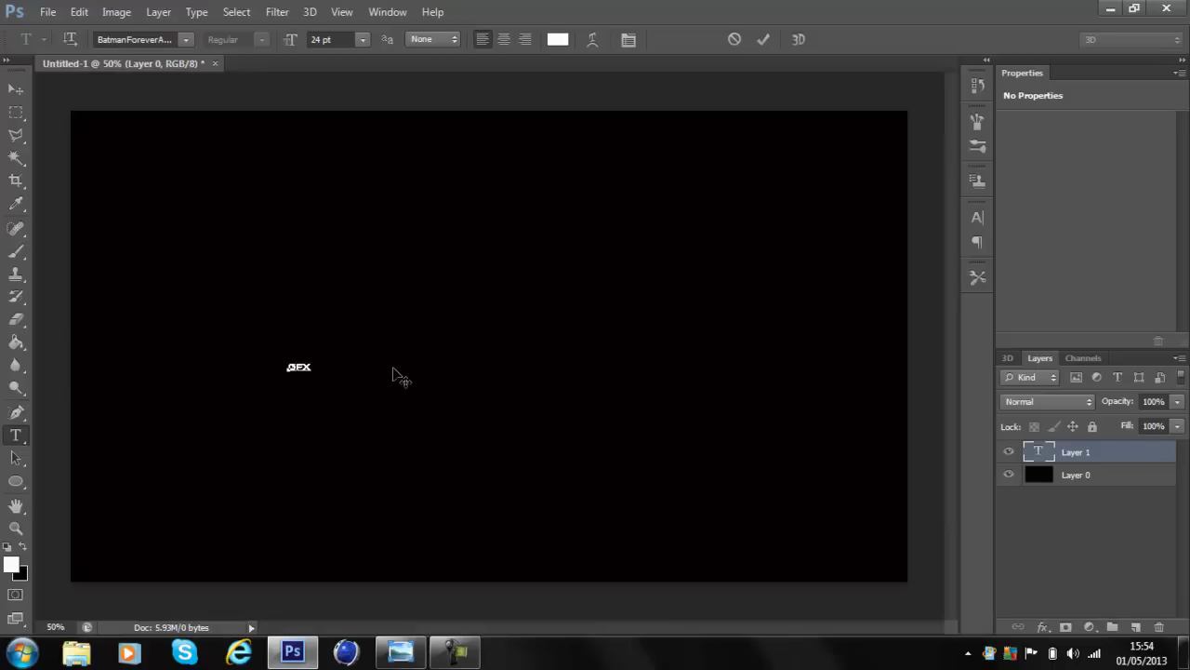
Scale the GFX text to about 2225% width and 2142% height and move it near the middle of the canvas.
{"action": "left_click", "coordinate": [15, 89]}
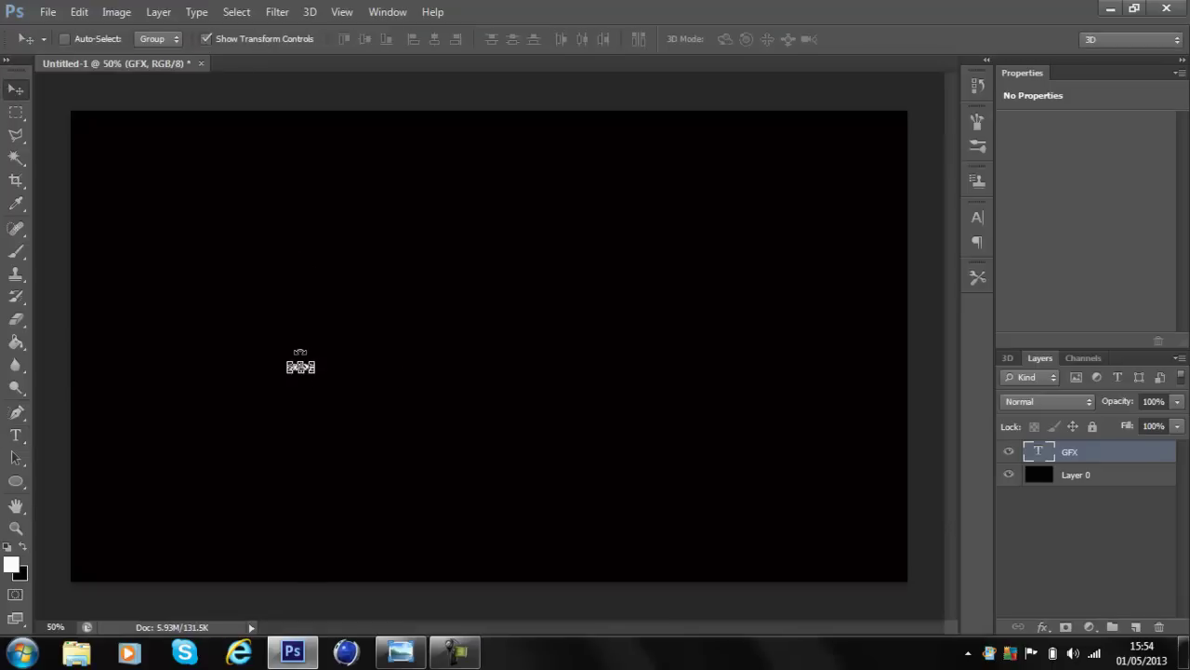
{"action": "key", "text": "ctrl+t"}
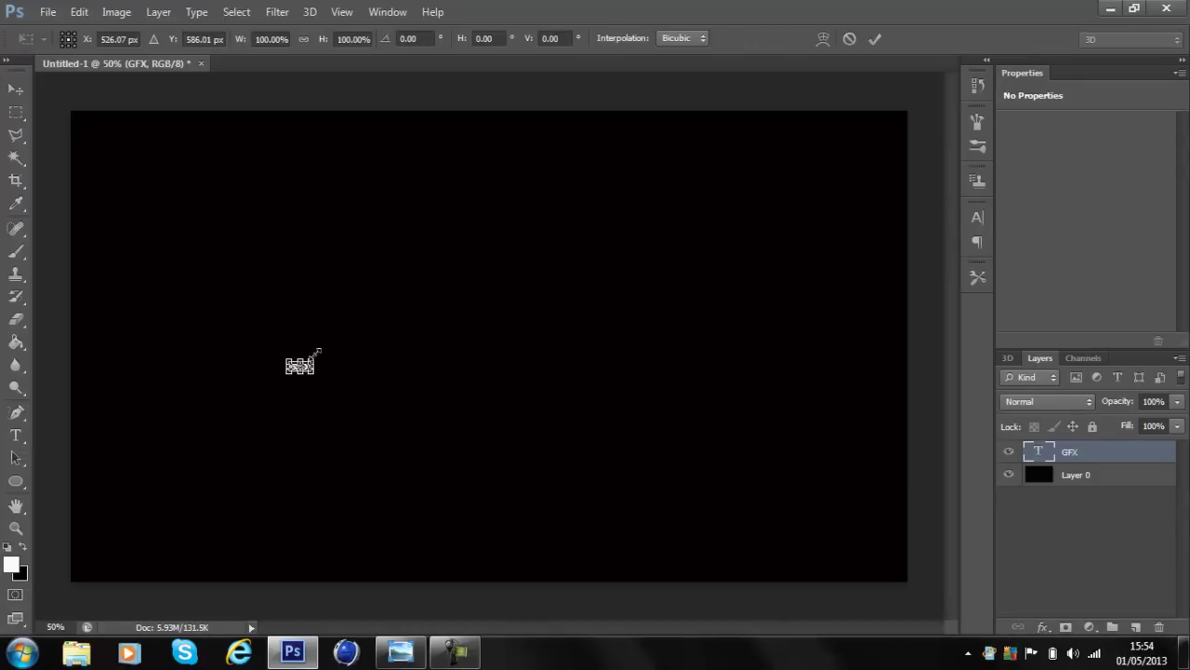
{"action": "left_click_drag", "start_coordinate": [317, 354], "coordinate": [791, 162]}
{"action": "left_click_drag", "start_coordinate": [690, 289], "coordinate": [641, 355]}
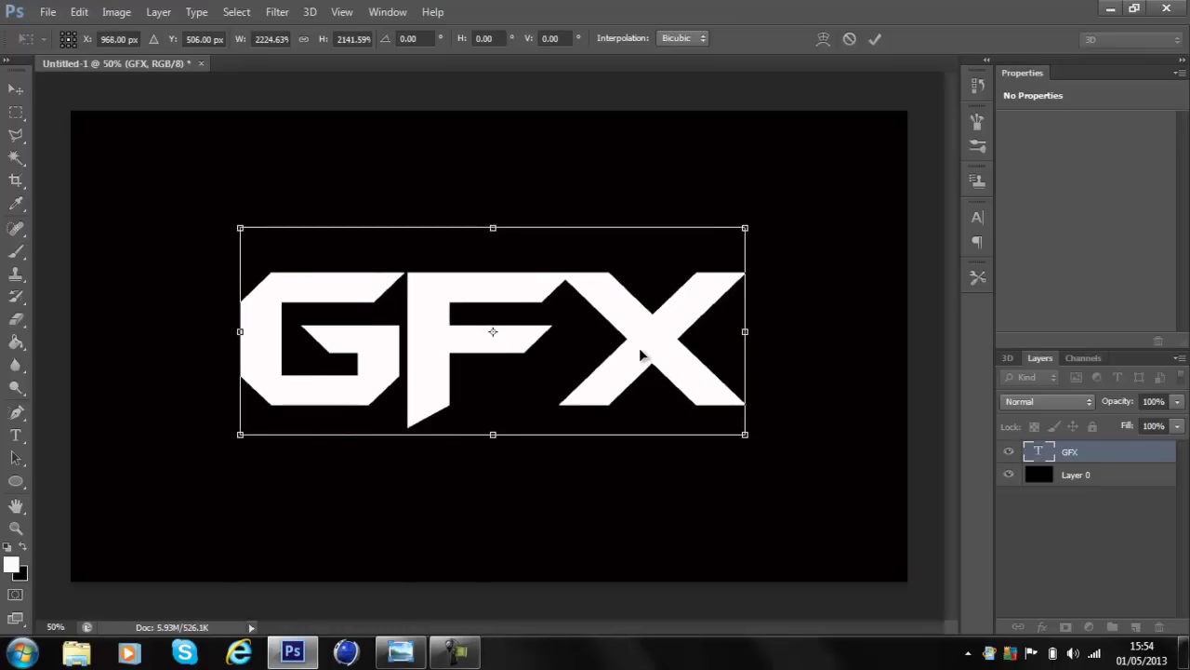
{"action": "key", "text": "Return"}
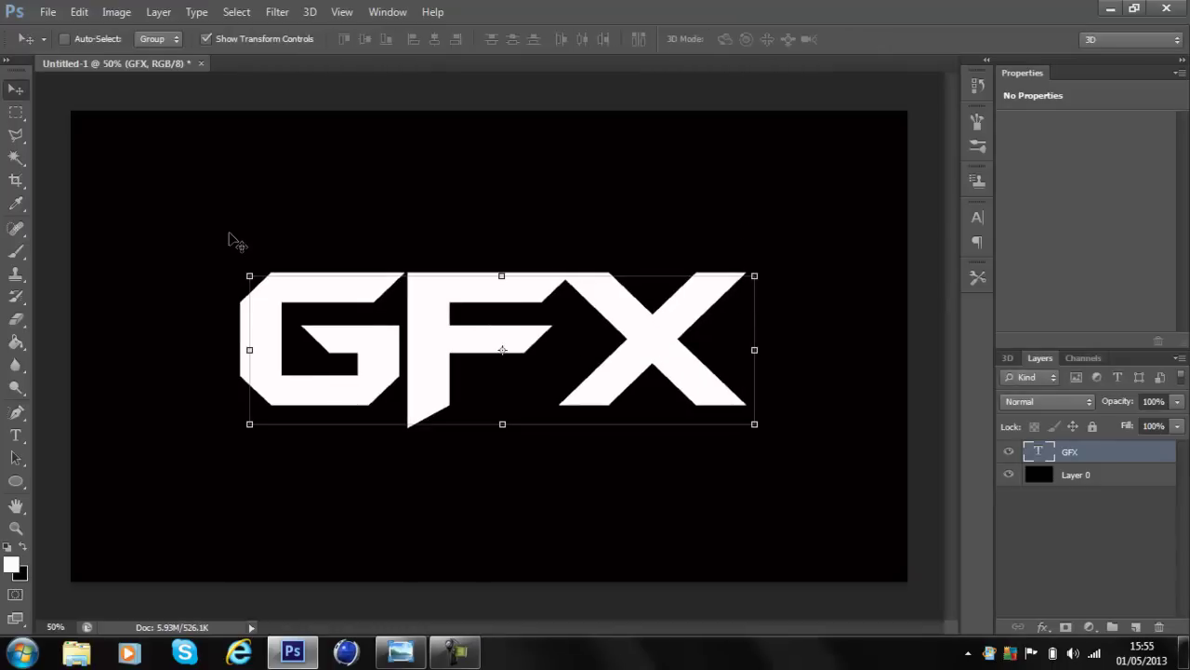
Choose the Polygonal Lasso Tool and rasterize the GFX text layer.
{"action": "left_click", "coordinate": [15, 137]}
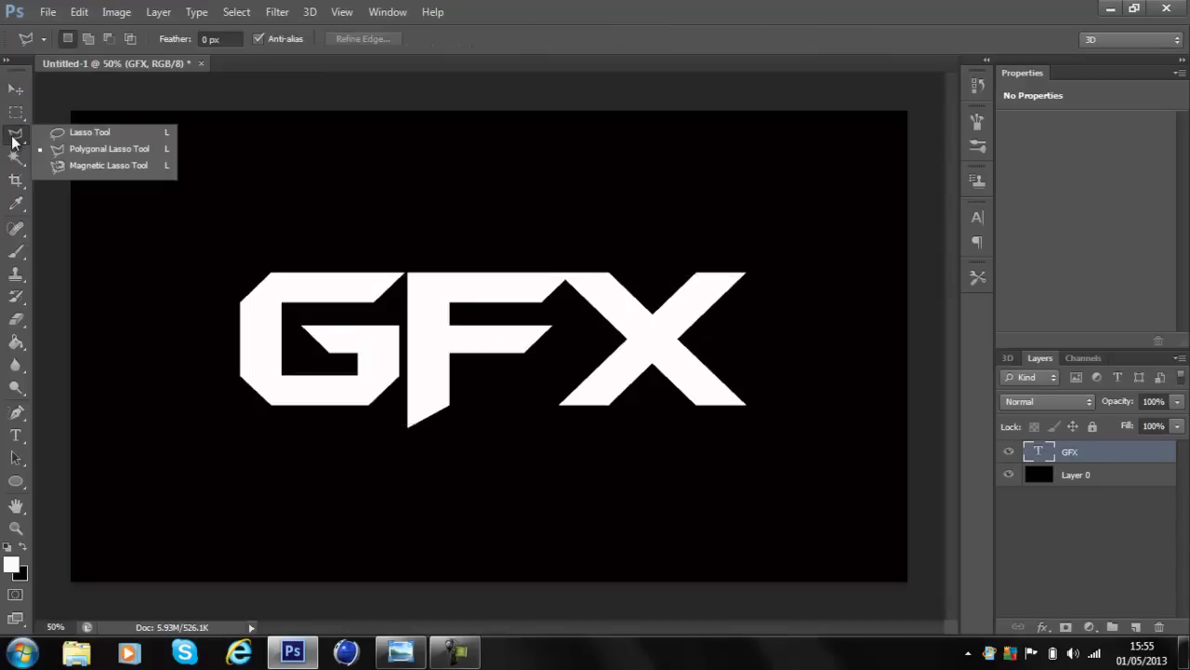
{"action": "left_click", "coordinate": [110, 149]}
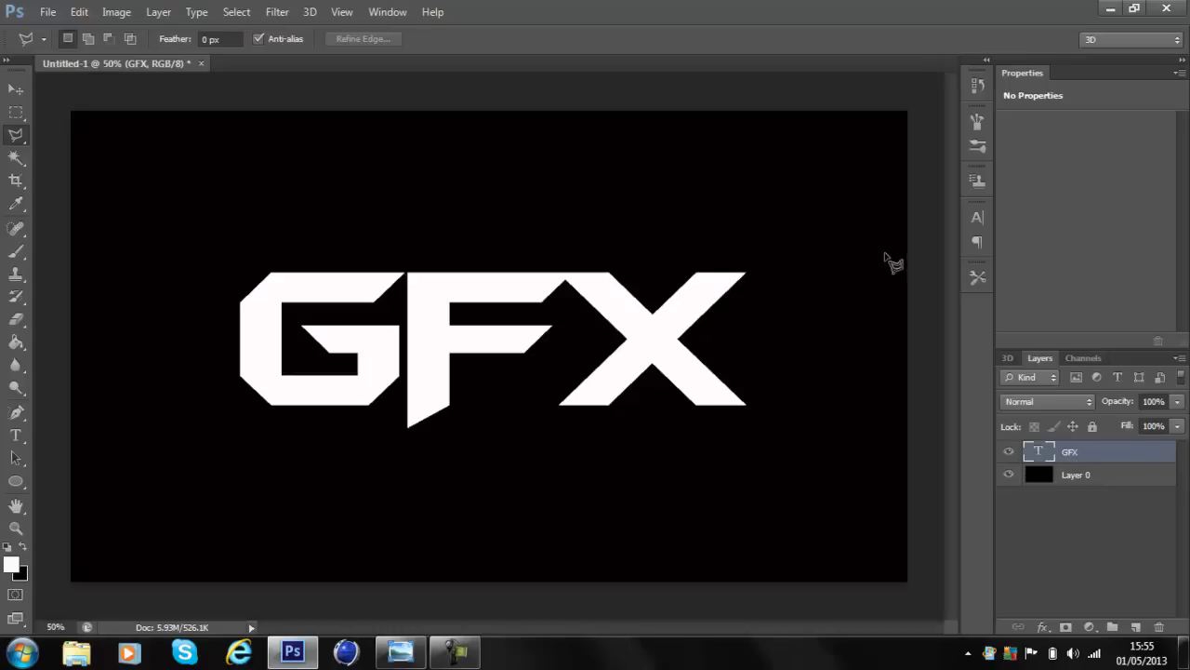
{"action": "right_click", "coordinate": [1122, 452]}
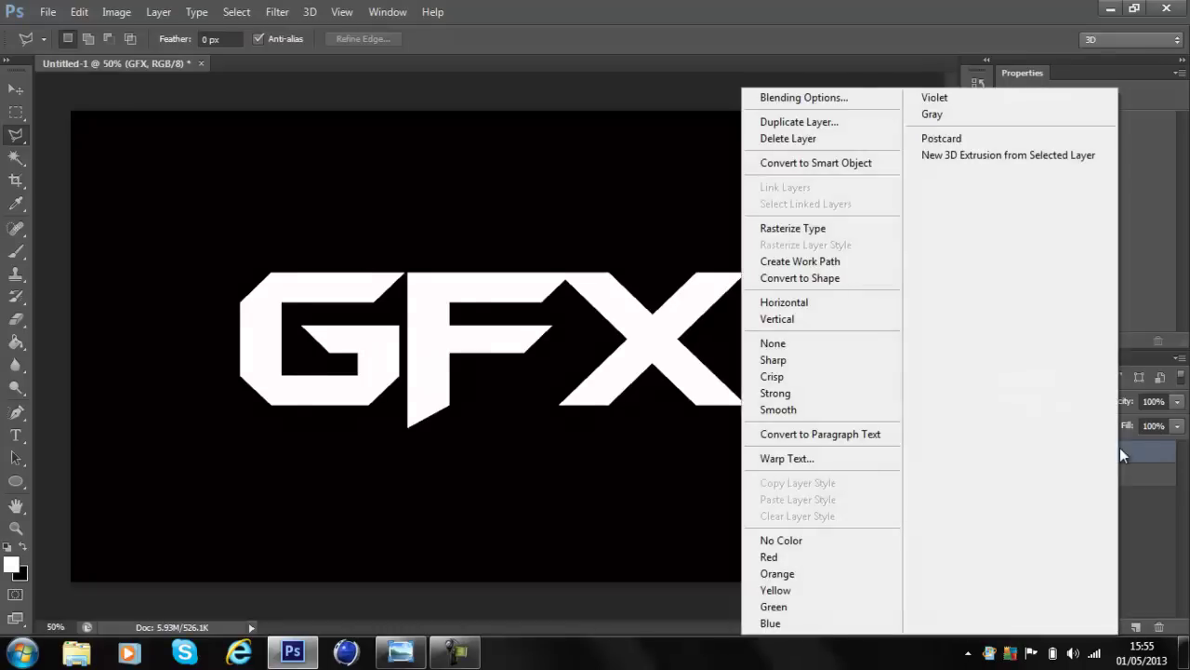
{"action": "left_click", "coordinate": [832, 233]}
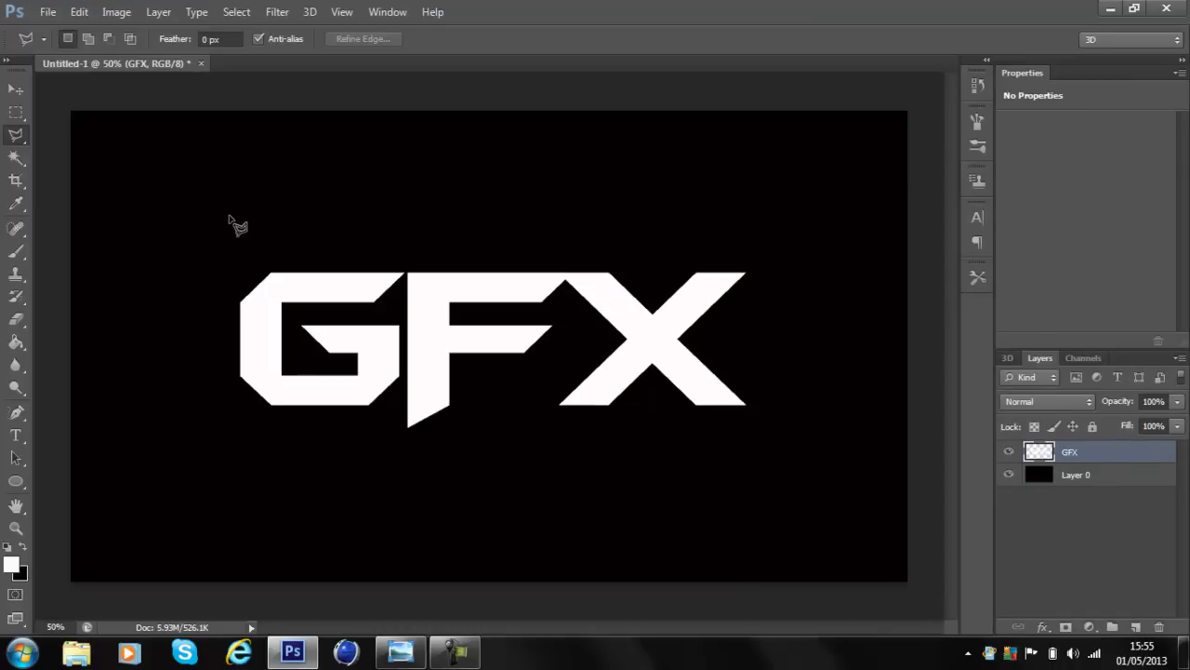
Check the reference image again, and cut a triangular shard from the G's upper-left corner and shift it slightly.
{"action": "left_click", "coordinate": [398, 651]}
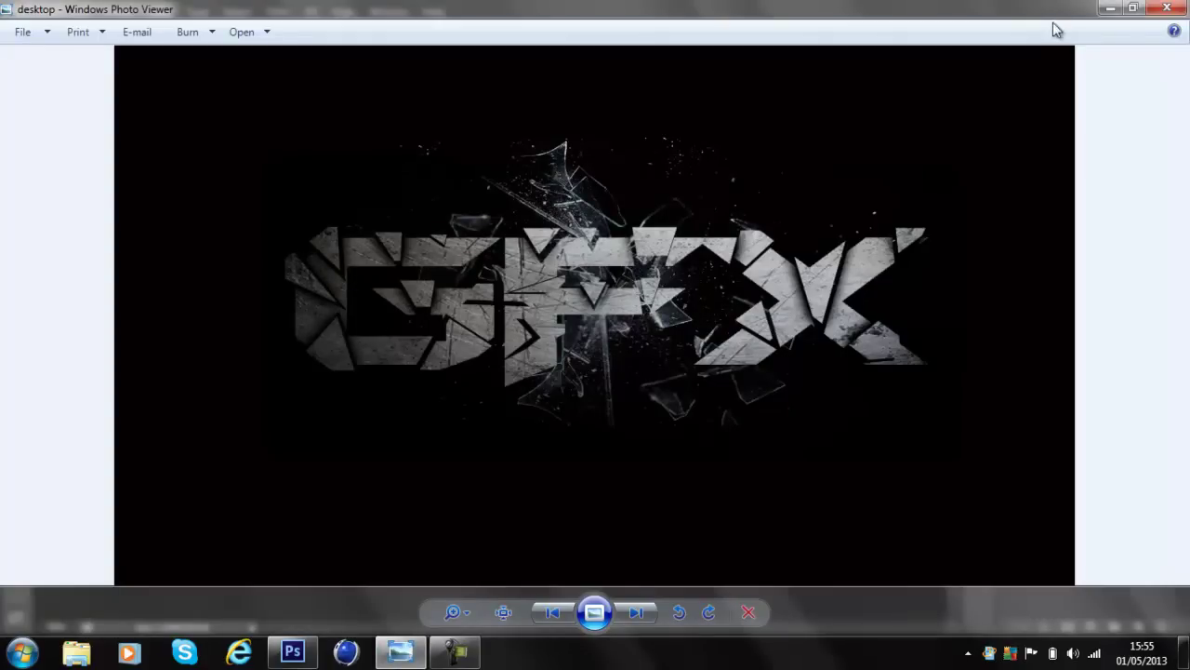
{"action": "left_click", "coordinate": [1110, 8]}
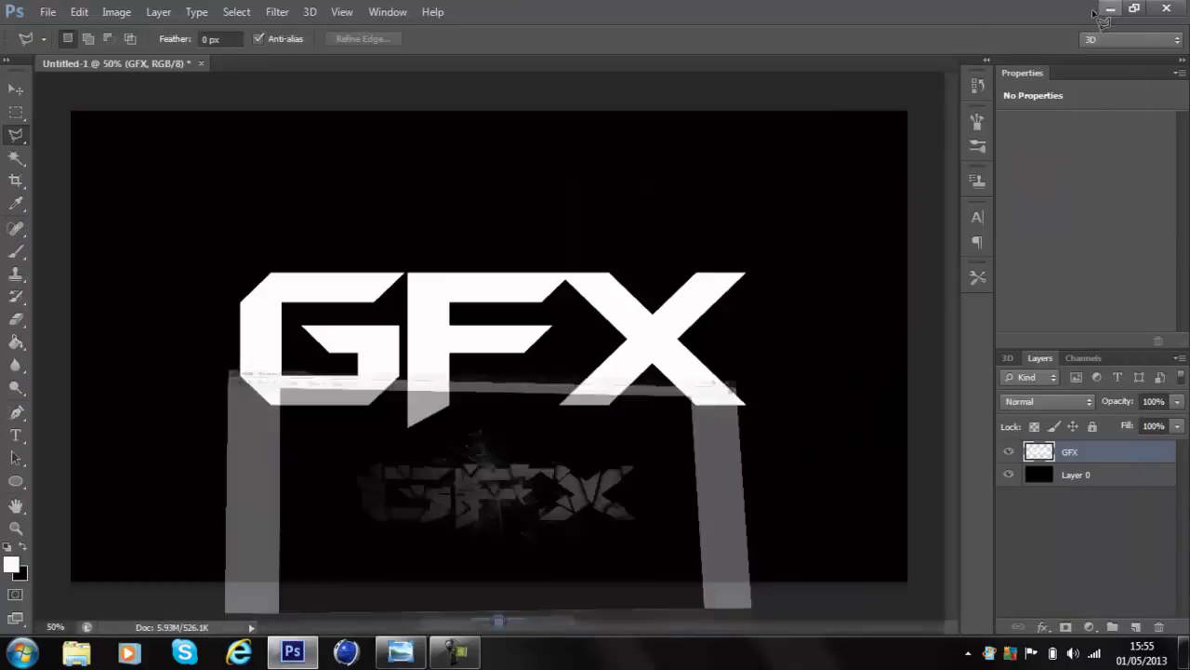
{"action": "left_click", "coordinate": [248, 256]}
{"action": "left_click", "coordinate": [291, 328]}
{"action": "left_click", "coordinate": [212, 303]}
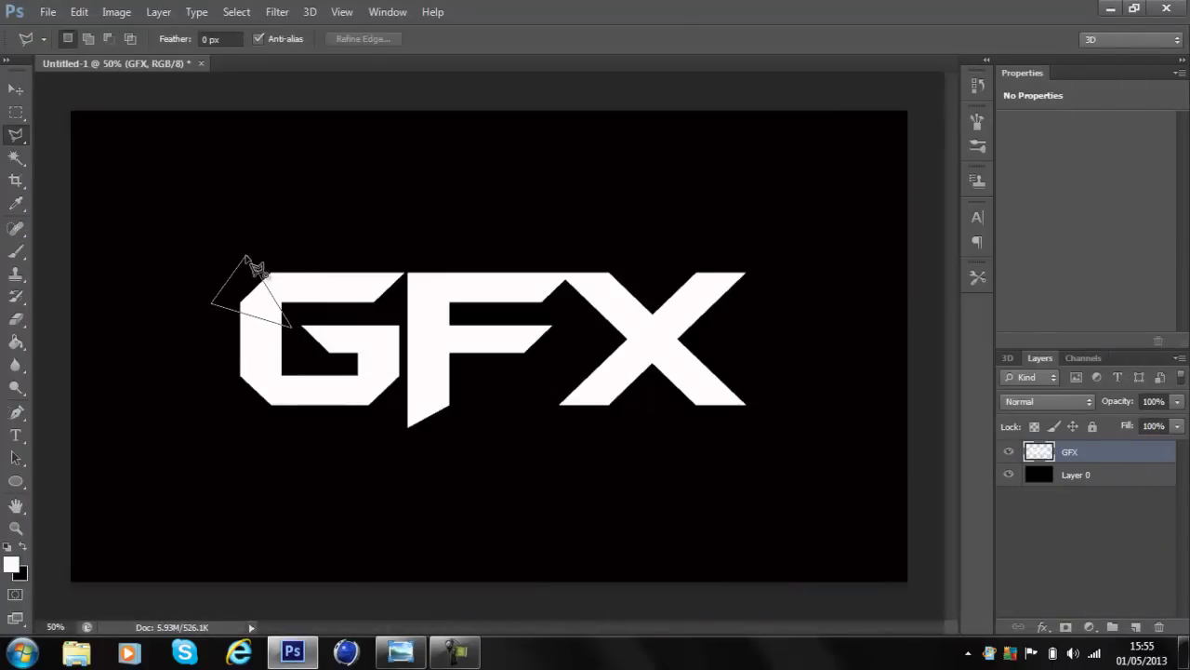
{"action": "left_click", "coordinate": [247, 258]}
{"action": "left_click", "coordinate": [16, 88]}
{"action": "left_click_drag", "start_coordinate": [247, 289], "coordinate": [253, 296]}
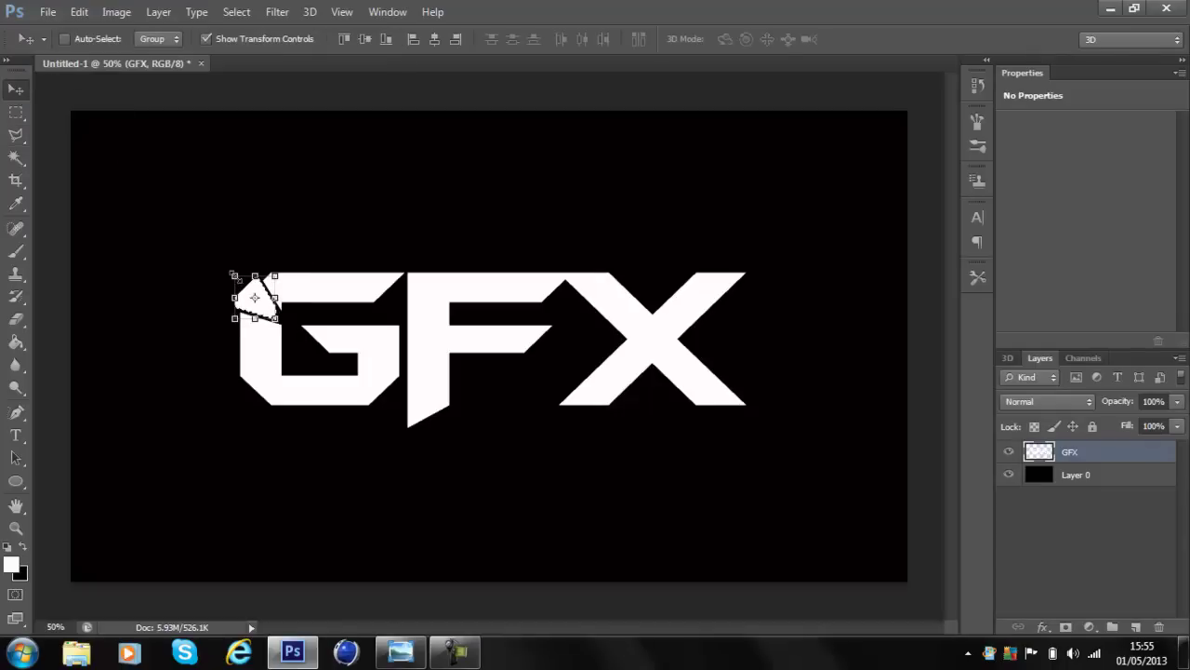
Cut a triangular shard from the lower part of the G's left side and shift it slightly left.
{"action": "left_click", "coordinate": [16, 135]}
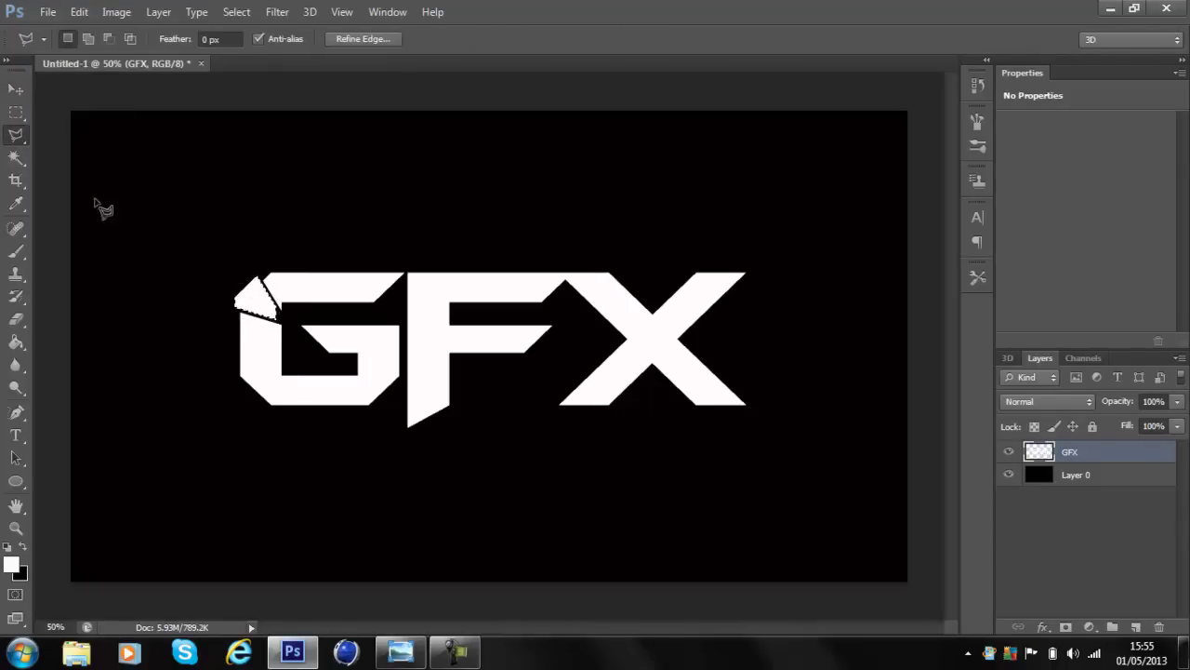
{"action": "left_click", "coordinate": [223, 335]}
{"action": "left_click", "coordinate": [288, 356]}
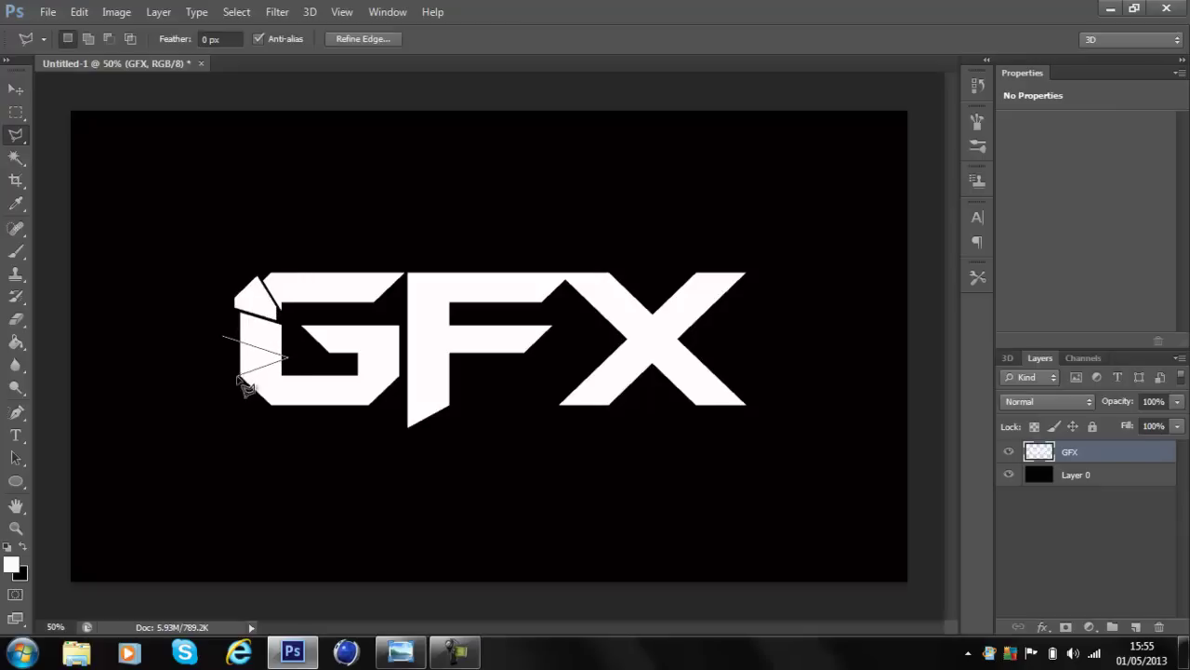
{"action": "left_click", "coordinate": [233, 382]}
{"action": "left_click", "coordinate": [223, 337]}
{"action": "left_click", "coordinate": [16, 90]}
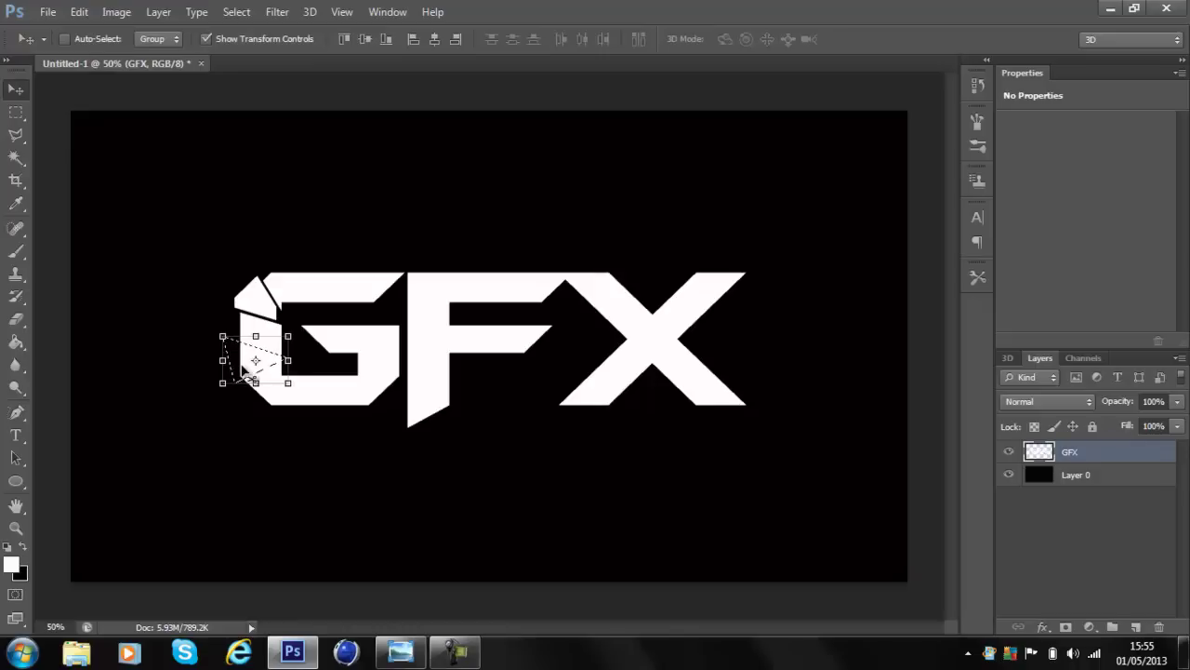
{"action": "mouse_move", "coordinate": [244, 369]}
{"action": "left_mouse_down"}
{"action": "mouse_move", "coordinate": [240, 331]}
{"action": "mouse_move", "coordinate": [238, 368]}
{"action": "left_mouse_up"}
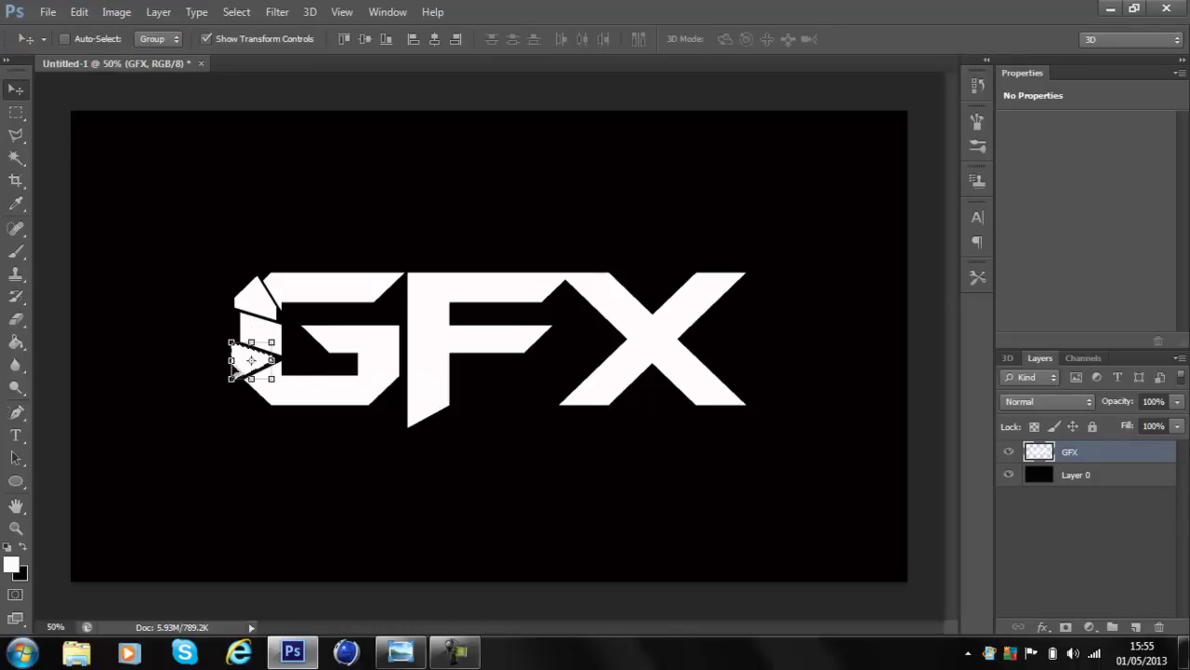
Cut a small triangular shard from the G's top edge and shift it slightly upward.
{"action": "left_click", "coordinate": [16, 114]}
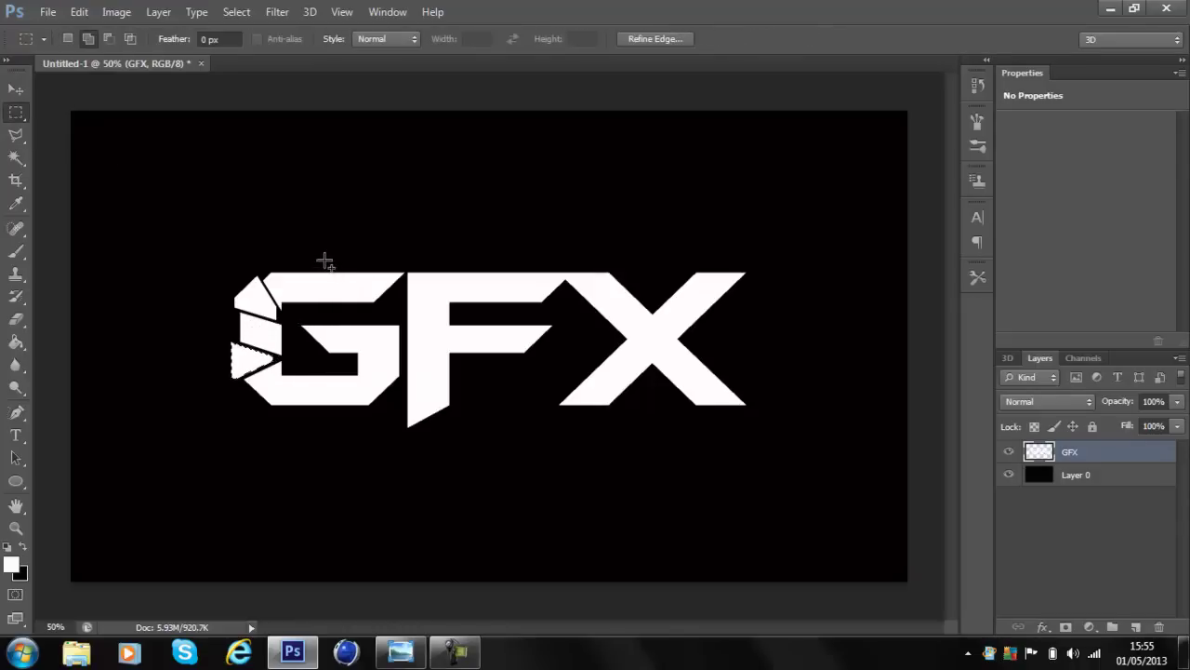
{"action": "left_click", "coordinate": [16, 135]}
{"action": "left_click", "coordinate": [315, 268]}
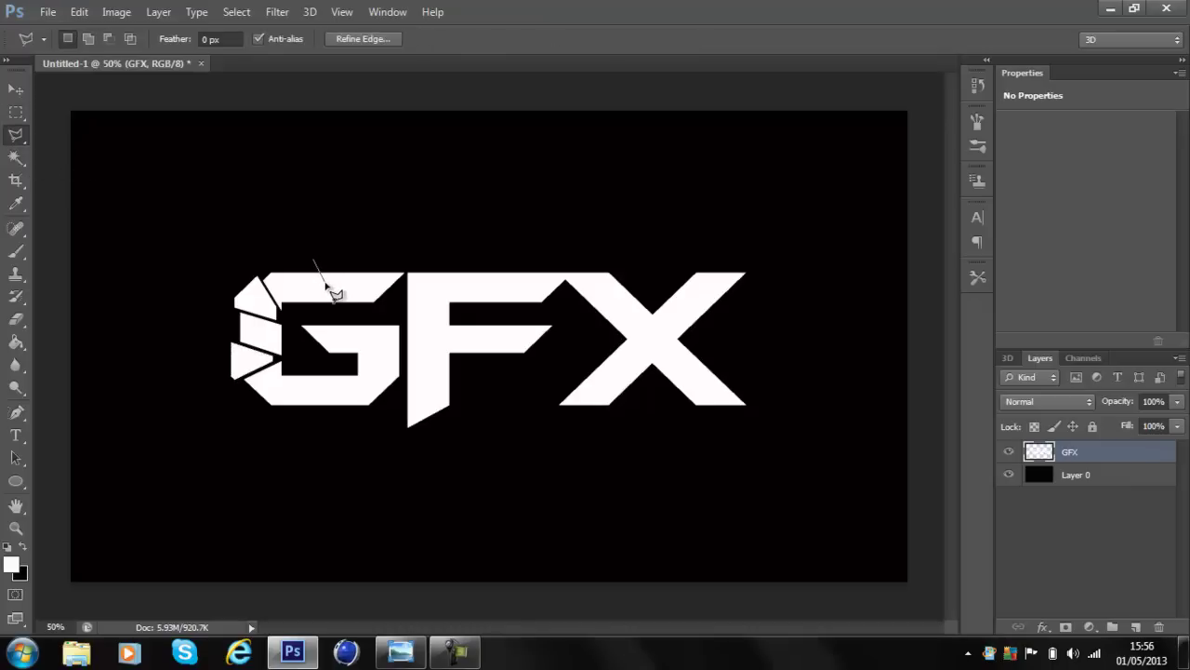
{"action": "left_click", "coordinate": [342, 259]}
{"action": "left_click", "coordinate": [319, 267]}
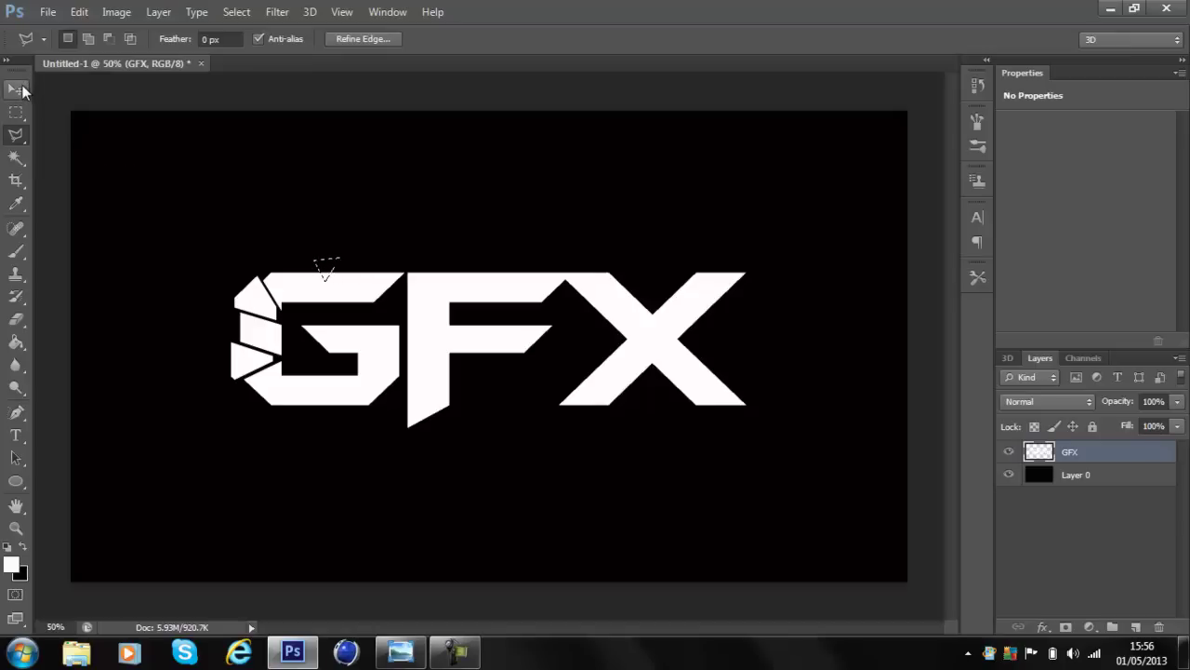
{"action": "left_click", "coordinate": [21, 90]}
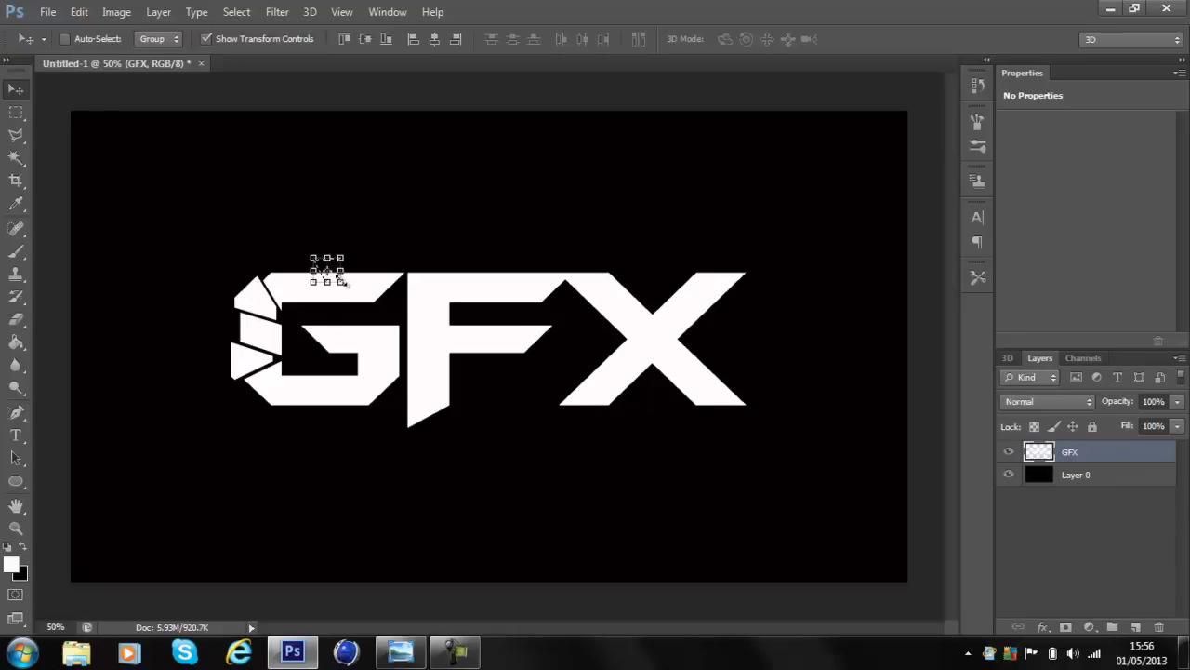
{"action": "key", "text": "ctrl+t"}
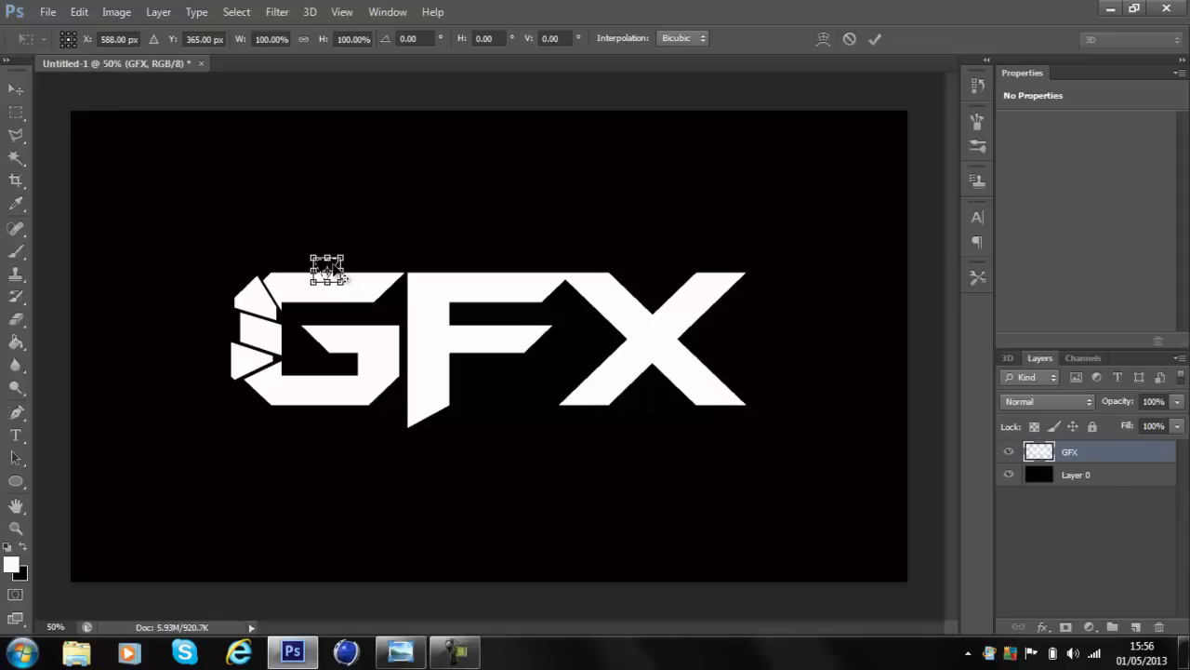
{"action": "key", "text": "Return"}
Cut wedge shards from the right part of the G's bottom edge, its inner bar and upper-right arm, and shift them slightly out of place.
{"action": "key", "text": "l"}
{"action": "left_click", "coordinate": [354, 386]}
{"action": "left_click", "coordinate": [369, 415]}
{"action": "left_click", "coordinate": [342, 414], "text": "ctrl"}
{"action": "left_click", "coordinate": [393, 306]}
{"action": "left_click", "coordinate": [319, 314]}
{"action": "left_click", "coordinate": [385, 282], "text": "ctrl"}
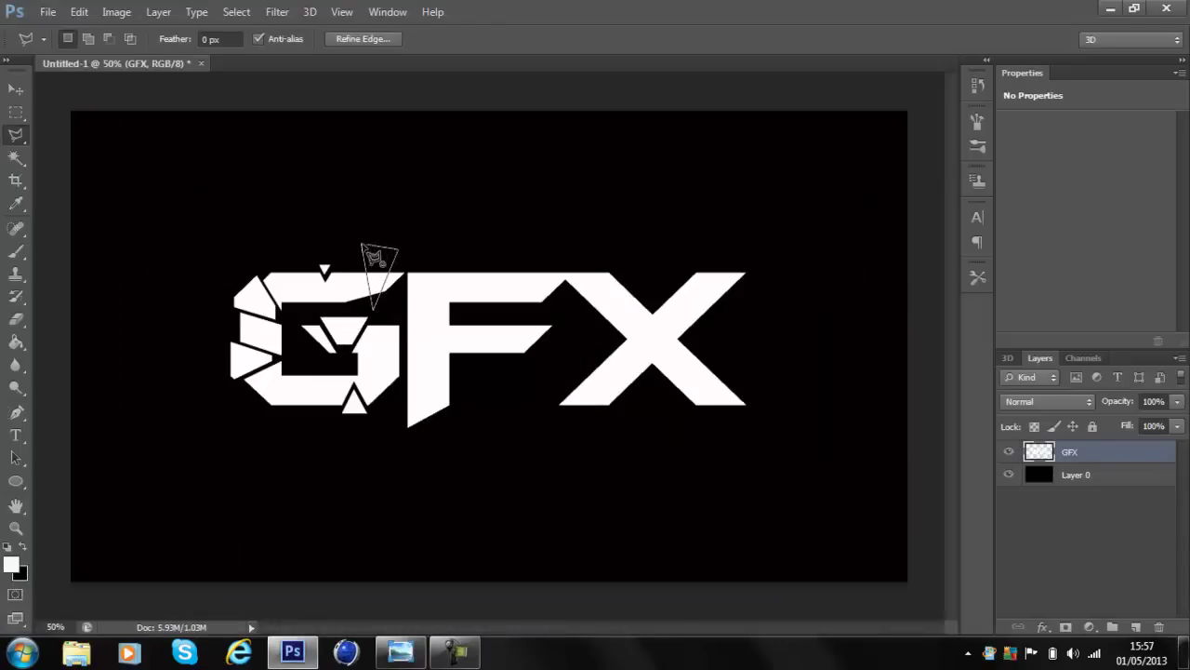
{"action": "left_click_drag", "start_coordinate": [387, 275], "coordinate": [388, 255]}
Cut a wedge from the left part of the G's bottom edge and shift it slightly downward.
{"action": "key", "text": "l"}
{"action": "left_click", "coordinate": [287, 383]}
{"action": "left_click", "coordinate": [308, 385]}
{"action": "left_click", "coordinate": [297, 431], "text": "ctrl"}
Cut a wide wedge from the F's top bar and shift it slightly upward.
{"action": "left_click", "coordinate": [434, 238]}
{"action": "left_click", "coordinate": [530, 238]}
{"action": "left_click", "coordinate": [476, 289], "text": "ctrl"}
{"action": "left_click_drag", "start_coordinate": [476, 290], "coordinate": [473, 286]}
Break the F's middle arm into shards, with a triangular piece near its tip and a block beside the stem, and offset them slightly.
{"action": "left_click", "coordinate": [493, 319]}
{"action": "left_click", "coordinate": [513, 358]}
{"action": "left_click", "coordinate": [548, 324]}
{"action": "left_click", "coordinate": [493, 319]}
{"action": "mouse_move", "coordinate": [503, 331]}
{"action": "left_mouse_down"}
{"action": "mouse_move", "coordinate": [469, 328]}
{"action": "mouse_move", "coordinate": [482, 324]}
{"action": "mouse_move", "coordinate": [467, 316]}
{"action": "left_mouse_up"}
{"action": "left_click", "coordinate": [432, 319]}
{"action": "left_click", "coordinate": [477, 319]}
{"action": "left_click", "coordinate": [477, 389], "text": "ctrl"}
Cut the bottom of the F's stem diagonally and shift the shard down and left.
{"action": "left_click", "coordinate": [451, 356]}
{"action": "left_click", "coordinate": [428, 433]}
{"action": "left_click", "coordinate": [388, 432], "text": "ctrl"}
{"action": "key", "text": "ctrl+t"}
{"action": "left_click_drag", "start_coordinate": [447, 391], "coordinate": [462, 398]}
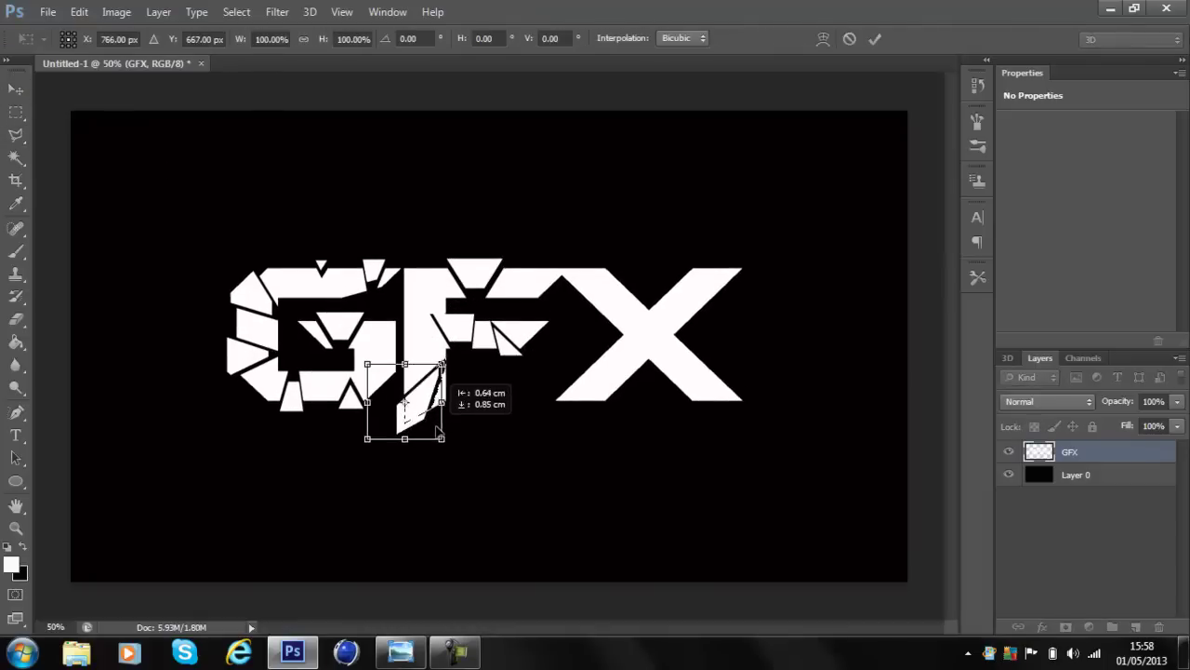
{"action": "key", "text": "Return"}
Cut a large shard from the left half of the X's centre and shift it left, leaving a crack through the crossing.
{"action": "left_click", "coordinate": [648, 269]}
{"action": "left_click", "coordinate": [660, 372]}
{"action": "left_click", "coordinate": [622, 329], "text": "ctrl"}
{"action": "key", "text": "ctrl+t"}
{"action": "left_click_drag", "start_coordinate": [622, 329], "coordinate": [616, 266]}
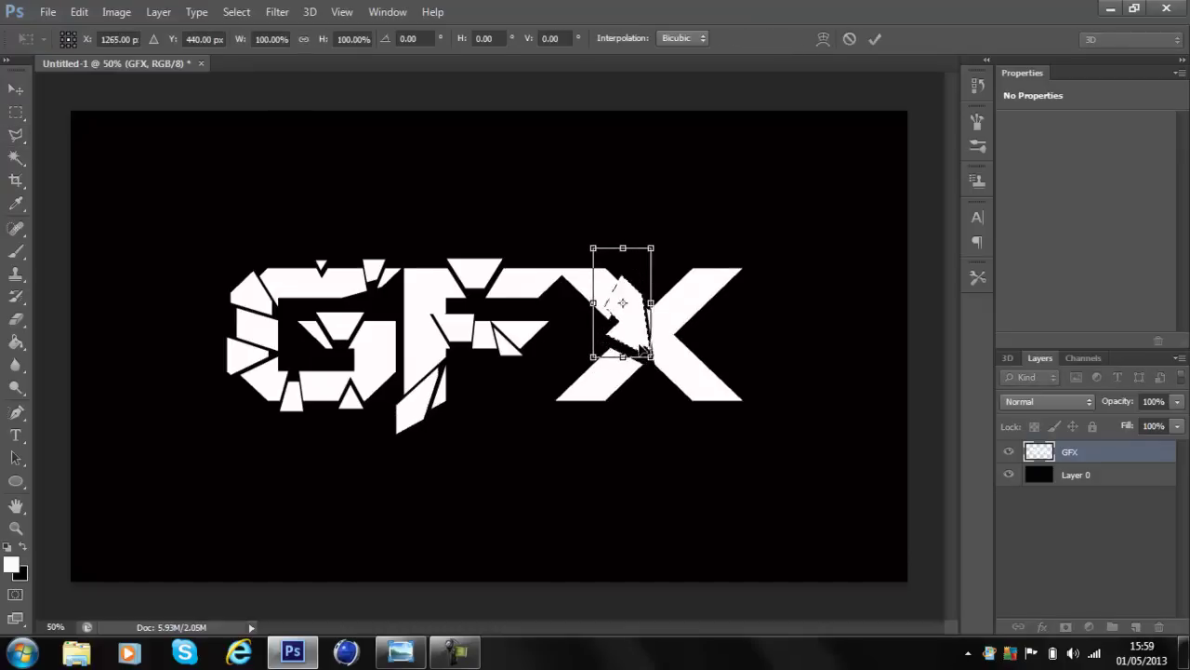
{"action": "key", "text": "Return"}
Cut shards from the X's lower-right leg and upper-right arm and shift both slightly upward.
{"action": "left_click", "coordinate": [726, 346]}
{"action": "left_click", "coordinate": [716, 402], "text": "ctrl"}
{"action": "mouse_move", "coordinate": [712, 377]}
{"action": "left_mouse_down"}
{"action": "mouse_move", "coordinate": [744, 326]}
{"action": "mouse_move", "coordinate": [711, 363]}
{"action": "left_mouse_up"}
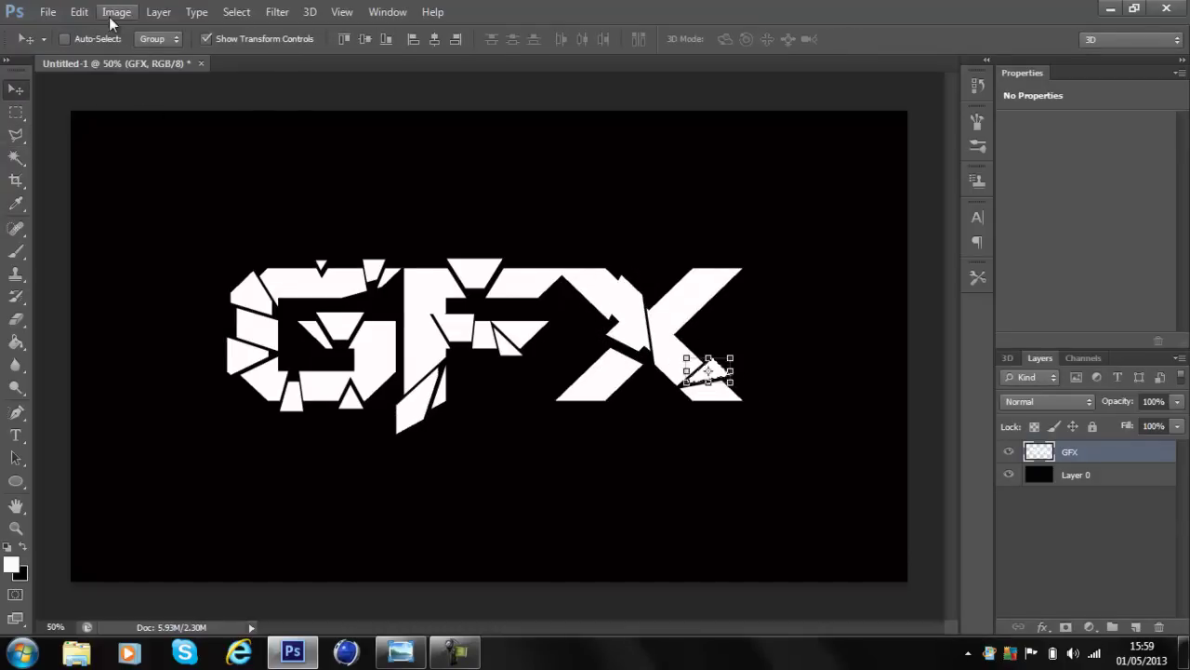
{"action": "left_click", "coordinate": [675, 254]}
{"action": "left_click", "coordinate": [693, 344], "text": "ctrl"}
{"action": "left_click_drag", "start_coordinate": [693, 279], "coordinate": [698, 270]}
{"action": "key", "text": "ctrl+t"}
{"action": "key", "text": "Return"}
Cut off the tip of the X's lower-left leg and place it slightly apart from the leg.
{"action": "left_click", "coordinate": [539, 355]}
{"action": "left_click", "coordinate": [545, 416]}
{"action": "left_click", "coordinate": [579, 416], "text": "ctrl"}
{"action": "key", "text": "ctrl+t"}
{"action": "left_click_drag", "start_coordinate": [563, 383], "coordinate": [549, 376]}
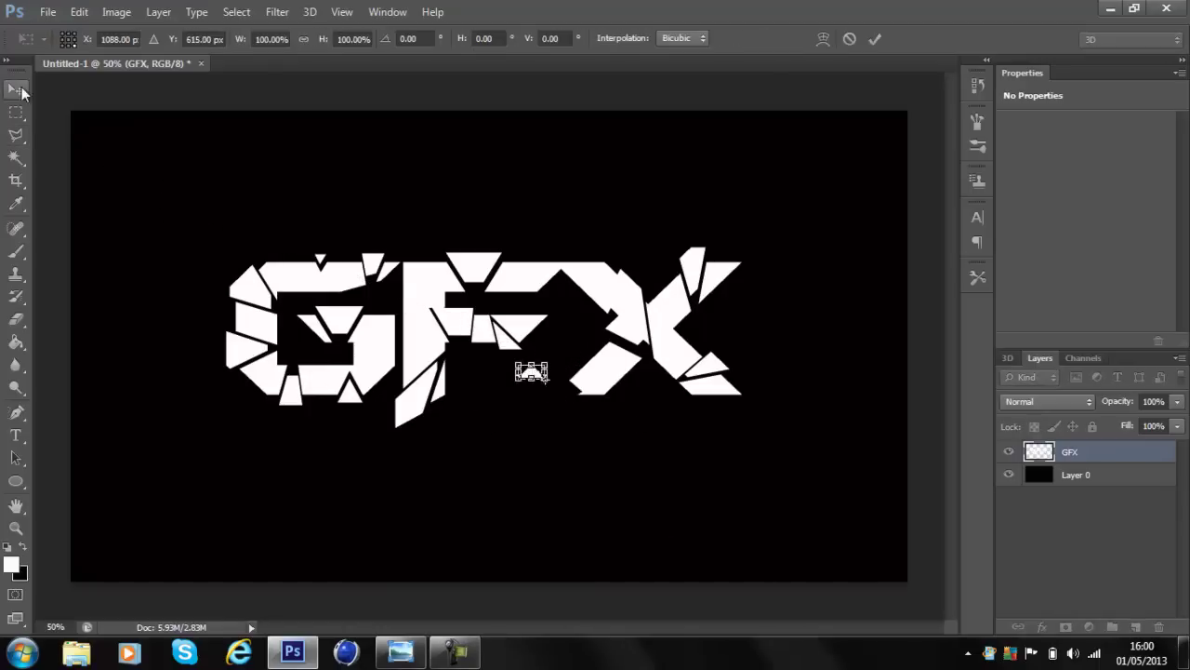
{"action": "key", "text": "Return"}
{"action": "key", "text": "ctrl+t"}
{"action": "left_click_drag", "start_coordinate": [547, 378], "coordinate": [562, 389]}
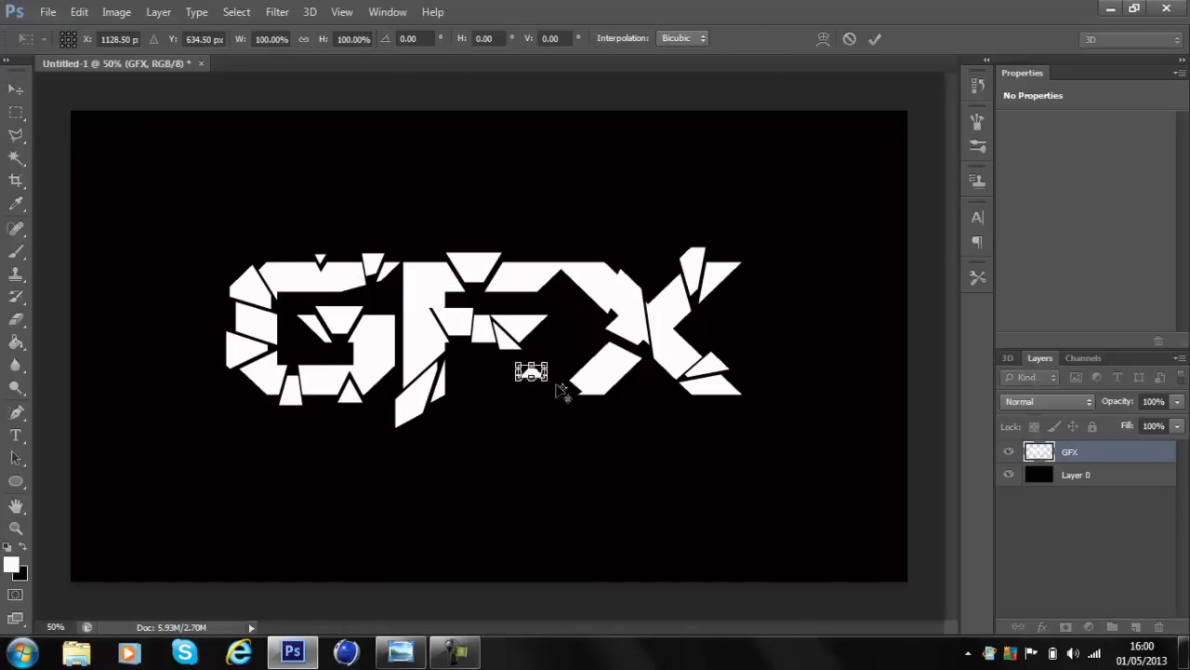
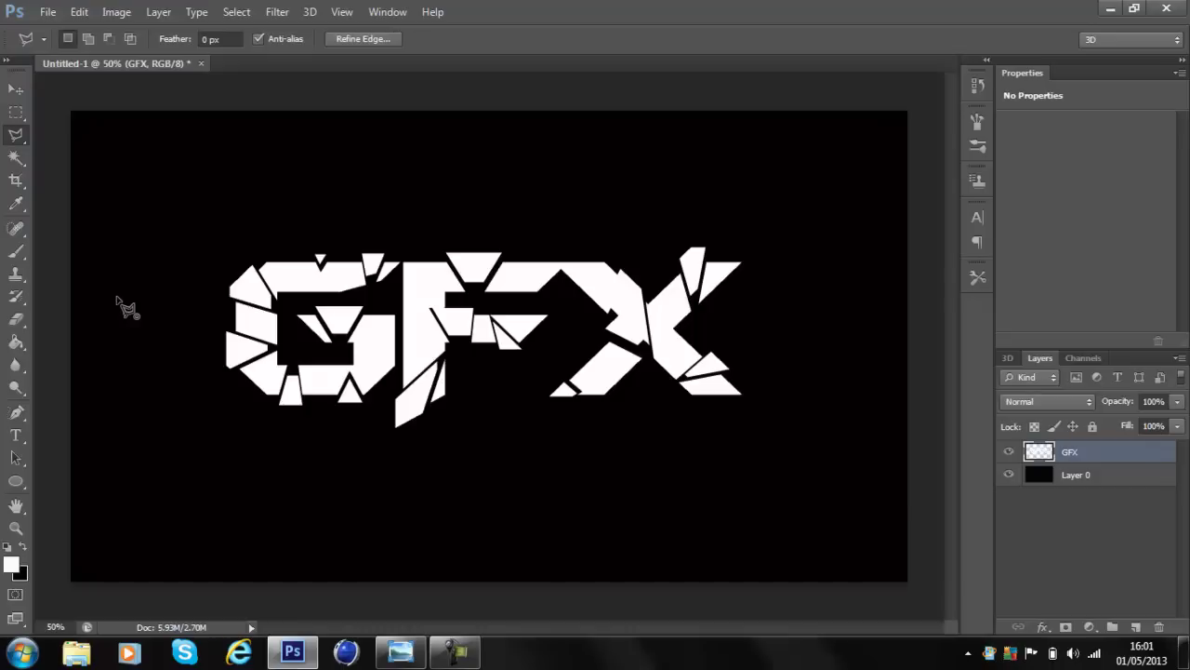
{"action": "left_click", "coordinate": [118, 298]}
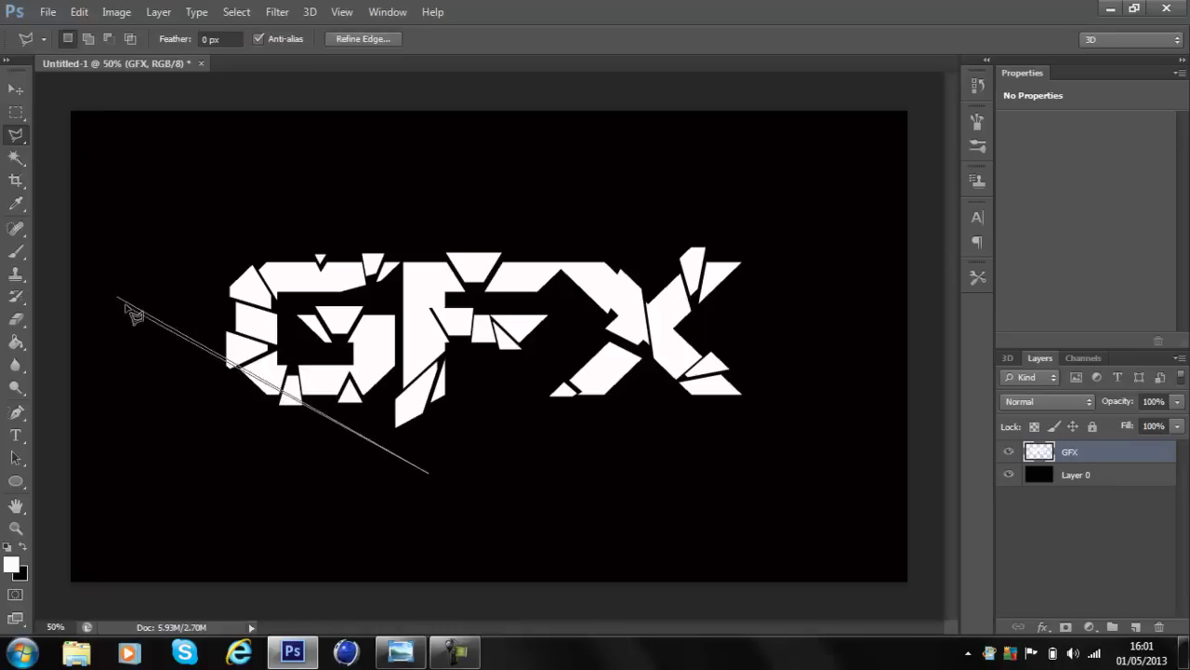
{"action": "key", "text": "Escape"}
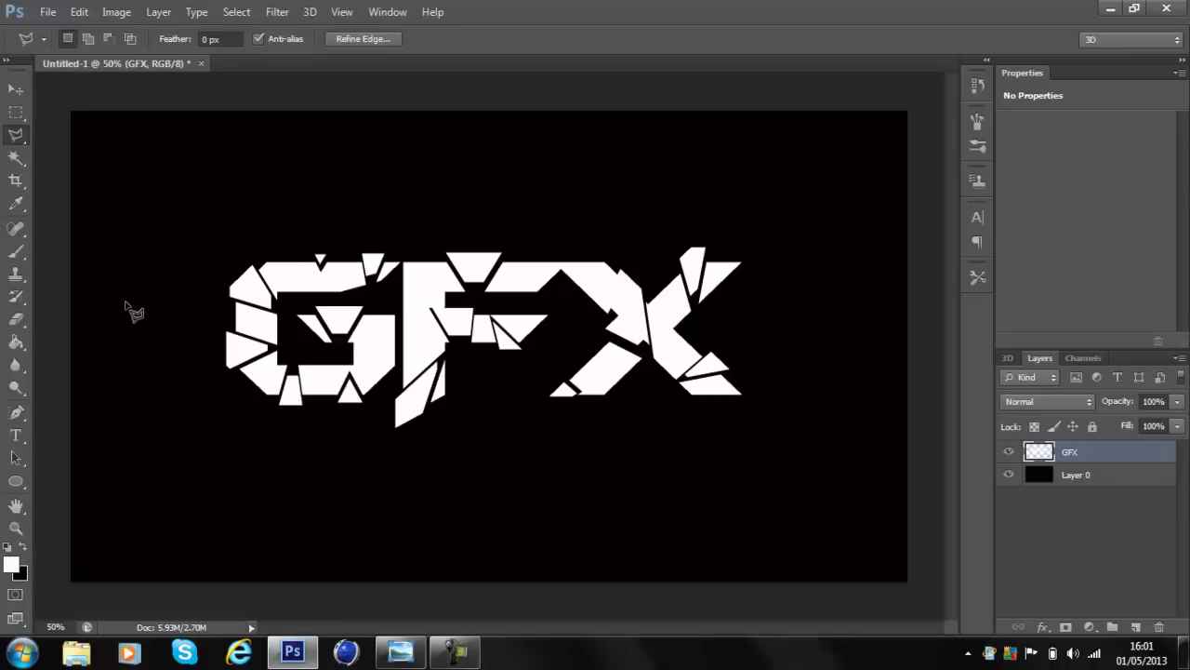
{"action": "left_click", "coordinate": [16, 89]}
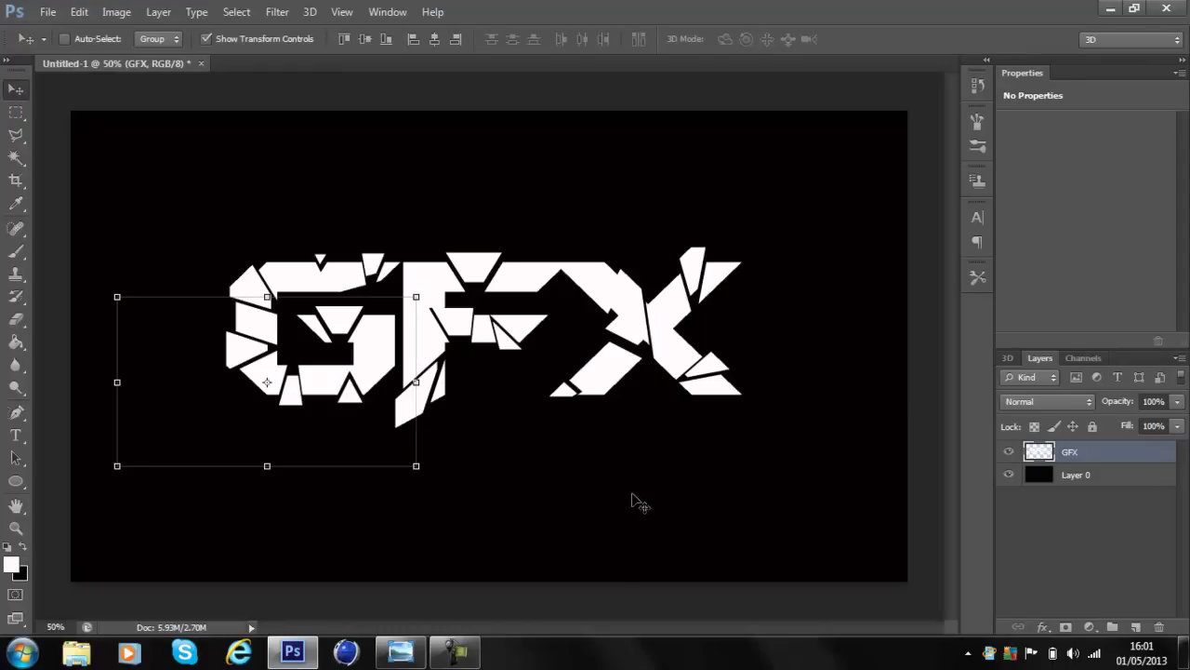
Open the Scrathes_ii_by_struckdumb texture from the Pictures library in the photo viewer, examine it, and close the viewer.
{"action": "left_click", "coordinate": [81, 658]}
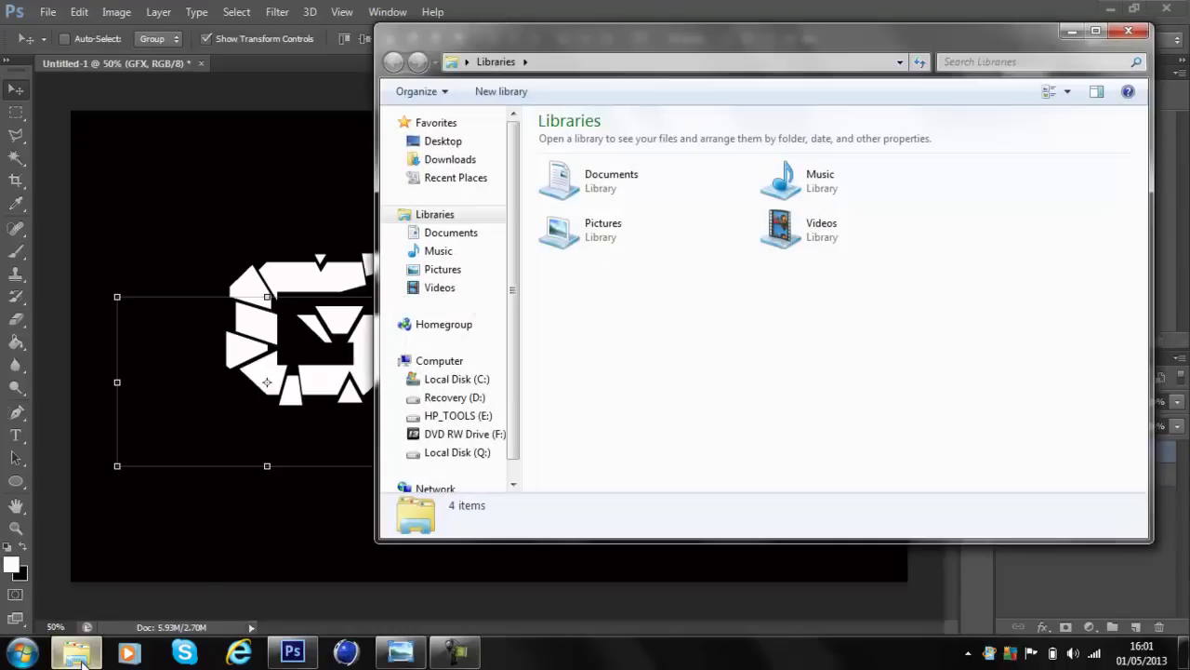
{"action": "left_click", "coordinate": [459, 274]}
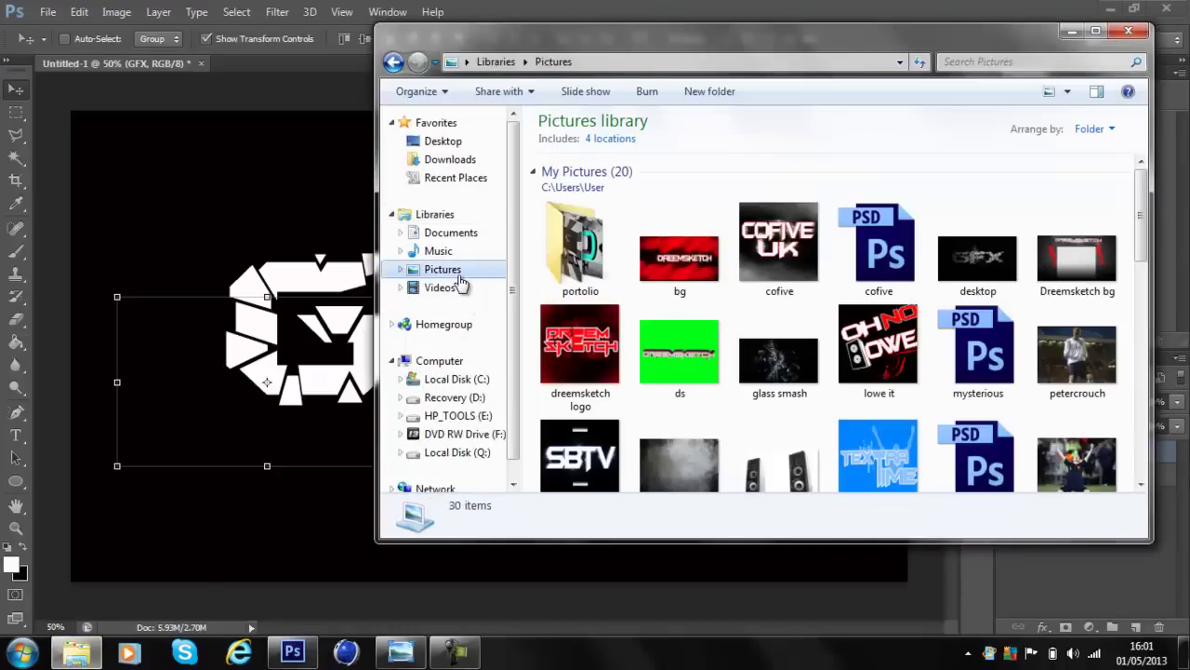
{"action": "double_click", "coordinate": [670, 457]}
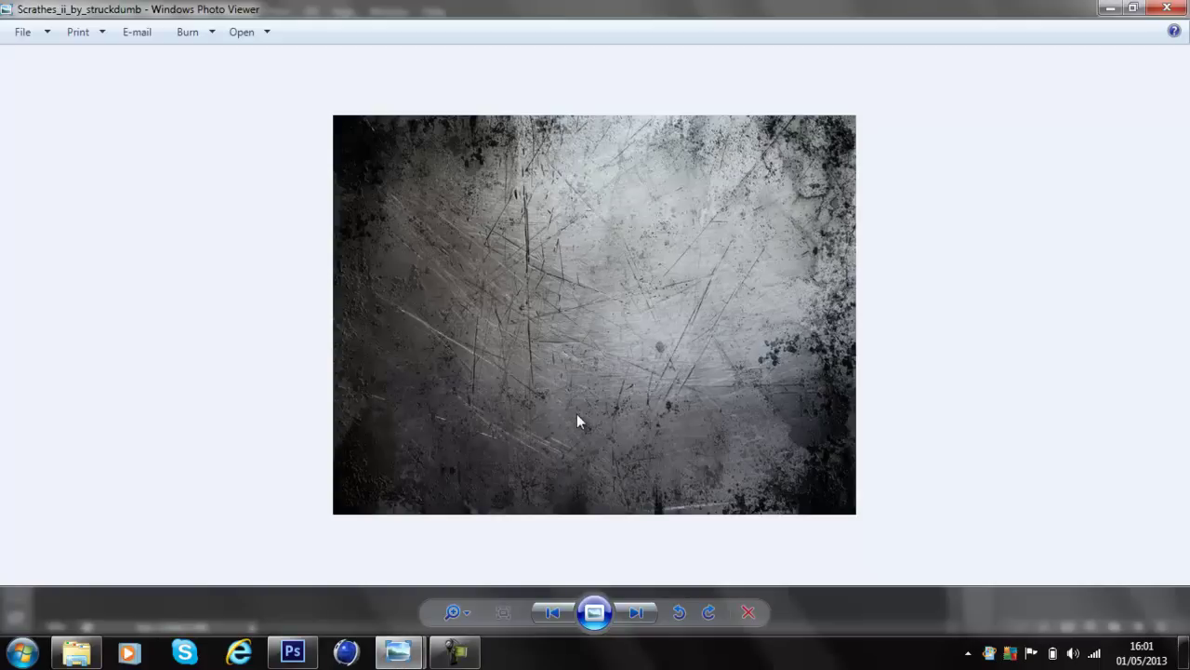
{"action": "right_click", "coordinate": [576, 421]}
{"action": "left_click", "coordinate": [519, 408]}
{"action": "left_click", "coordinate": [1133, 8]}
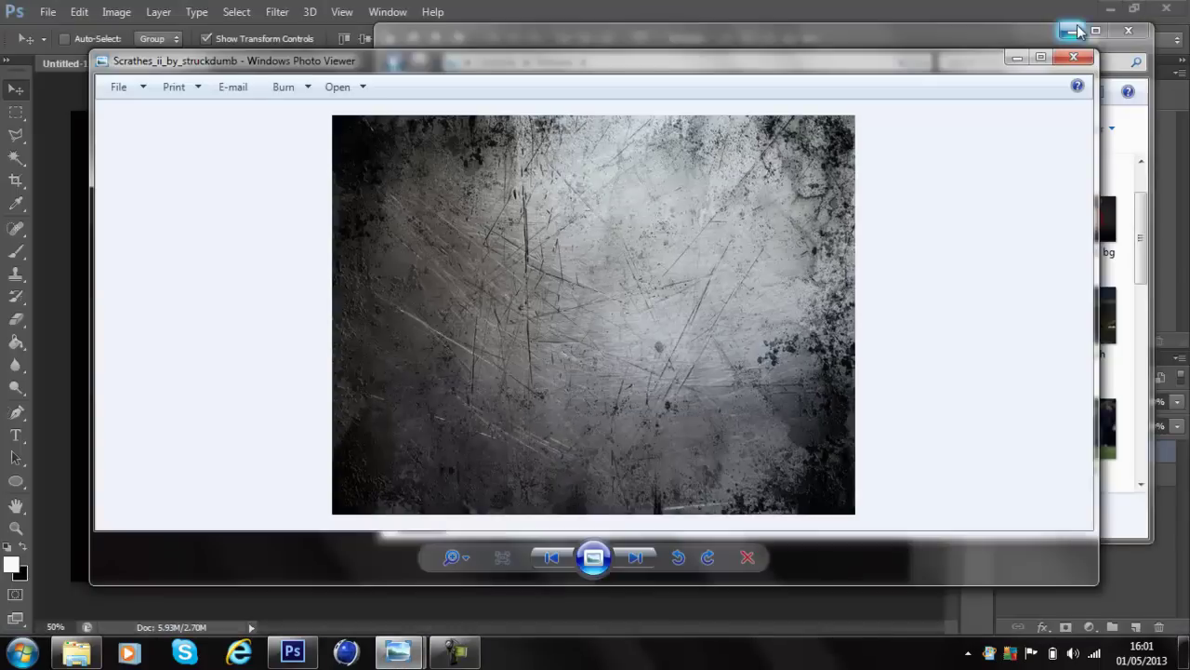
{"action": "left_click", "coordinate": [1068, 31]}
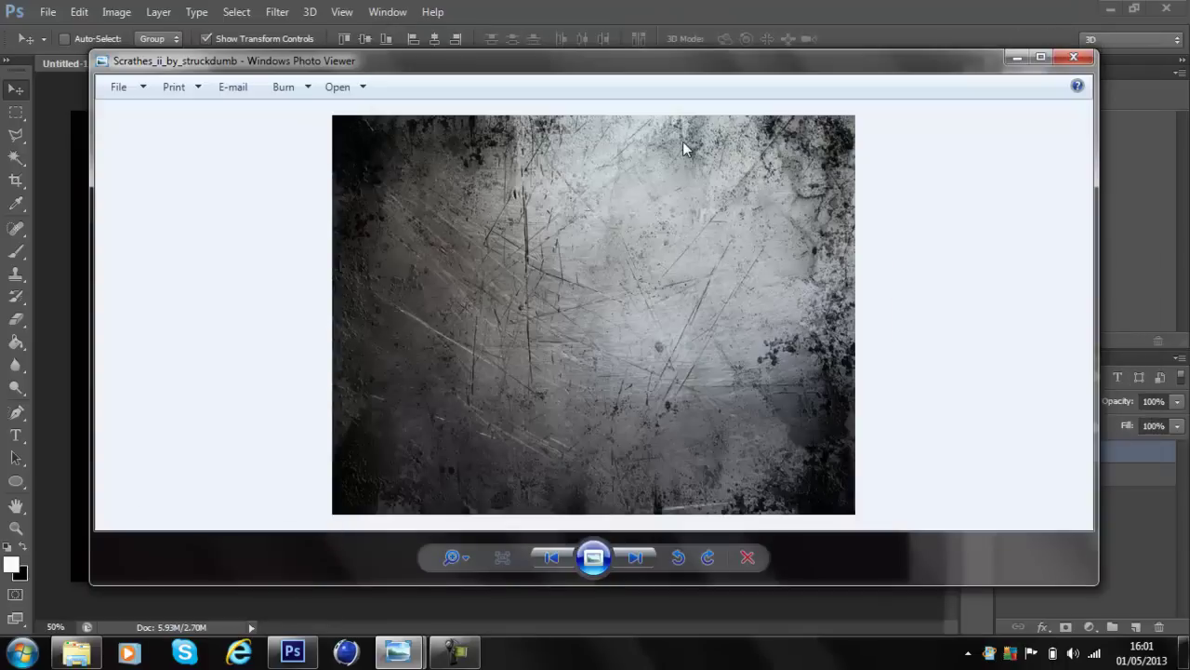
{"action": "key", "text": "super+Up"}
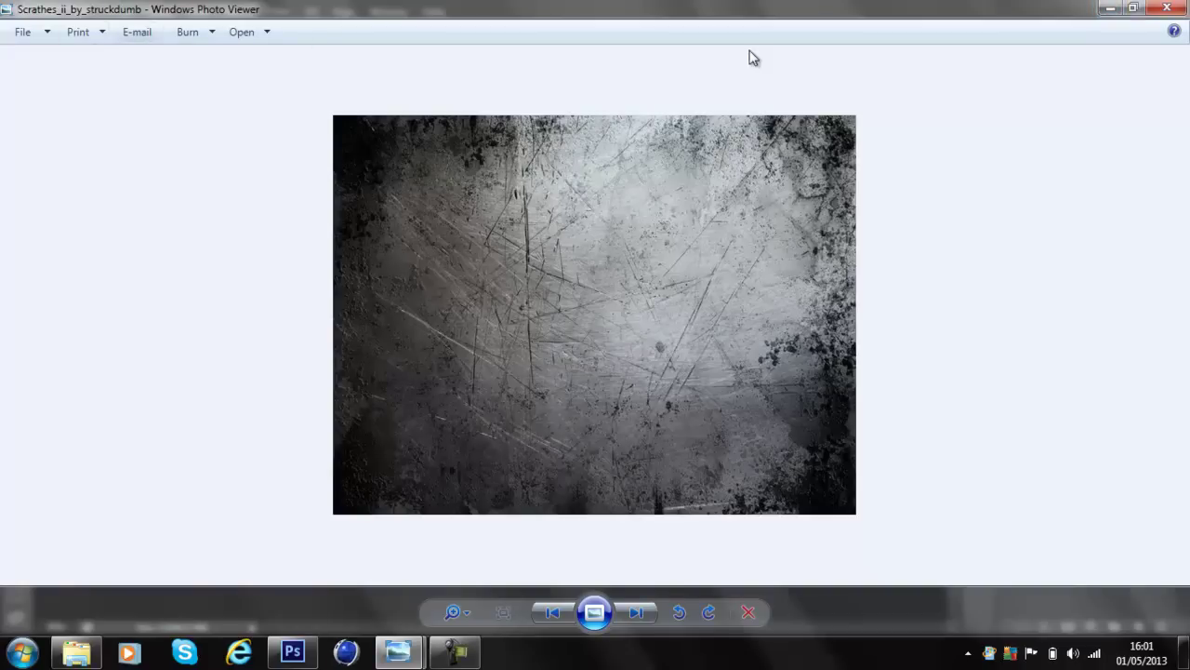
{"action": "left_click", "coordinate": [1133, 9]}
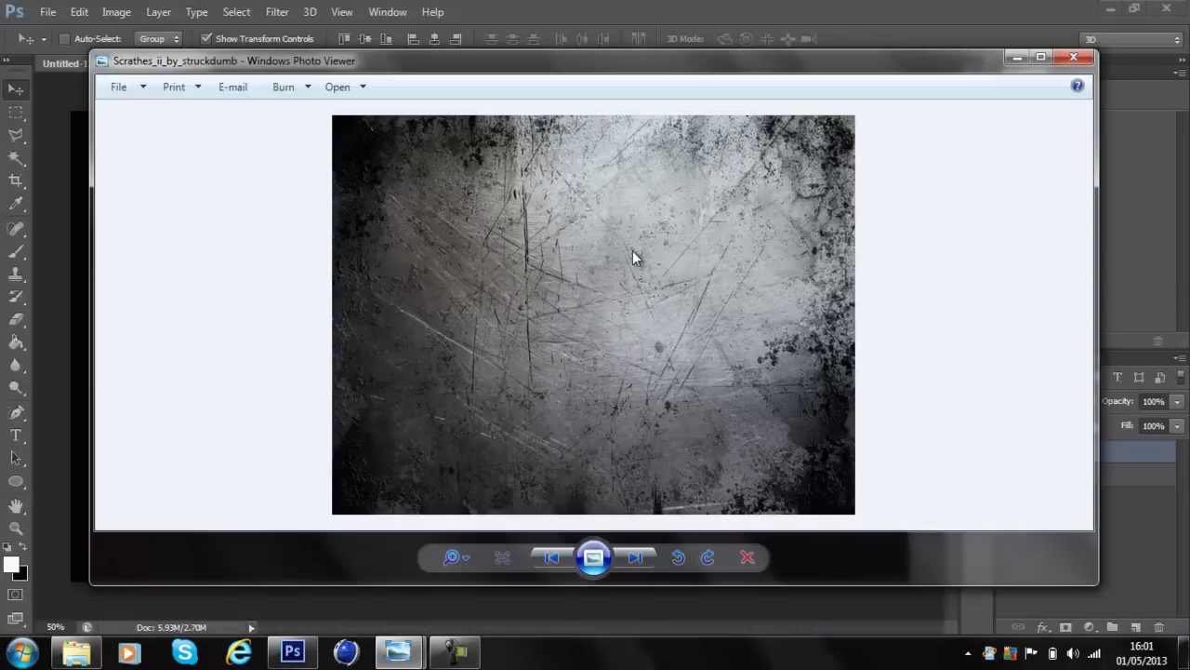
{"action": "left_click", "coordinate": [1070, 59]}
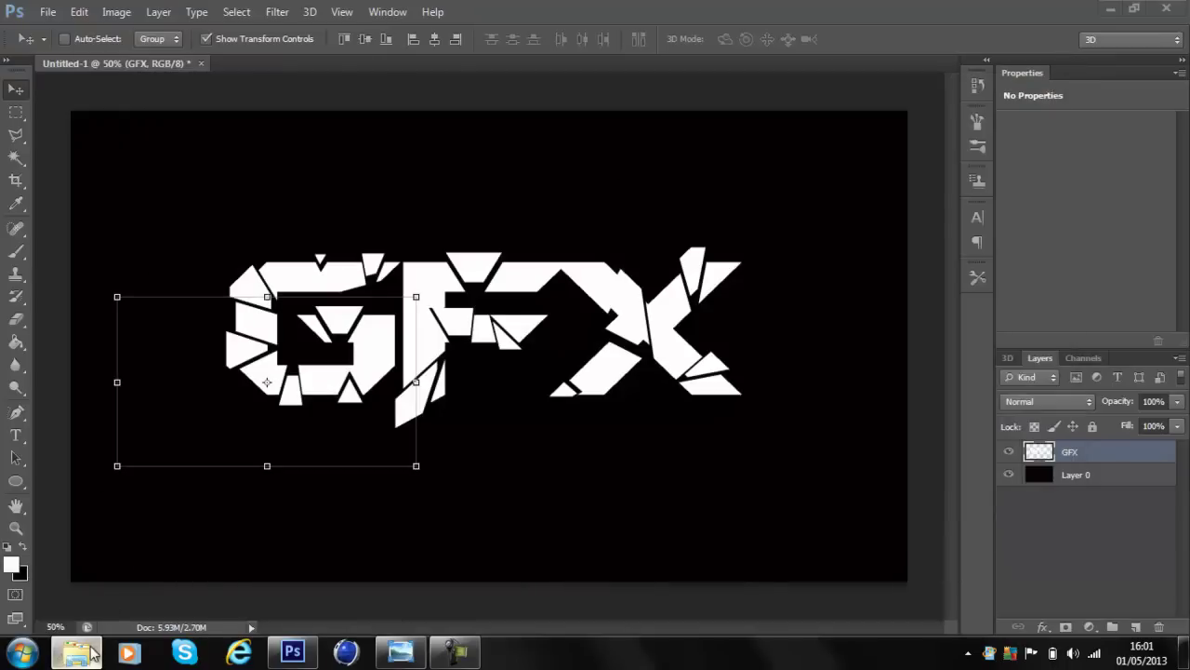
Place the Scrathes_ii_by_struckdumb texture from the Pictures library into the Photoshop document and stretch it over the text at 270% width and 179.04% height.
{"action": "left_click", "coordinate": [93, 654]}
{"action": "left_click_drag", "start_coordinate": [698, 425], "coordinate": [258, 540]}
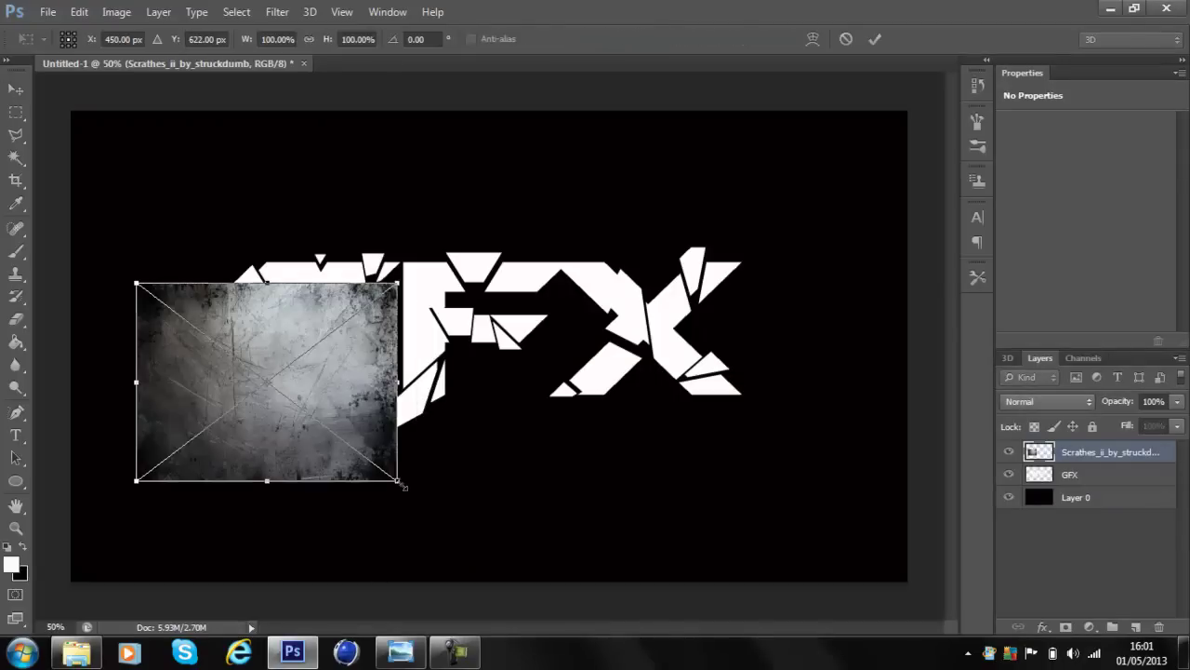
{"action": "left_click_drag", "start_coordinate": [397, 481], "coordinate": [842, 548]}
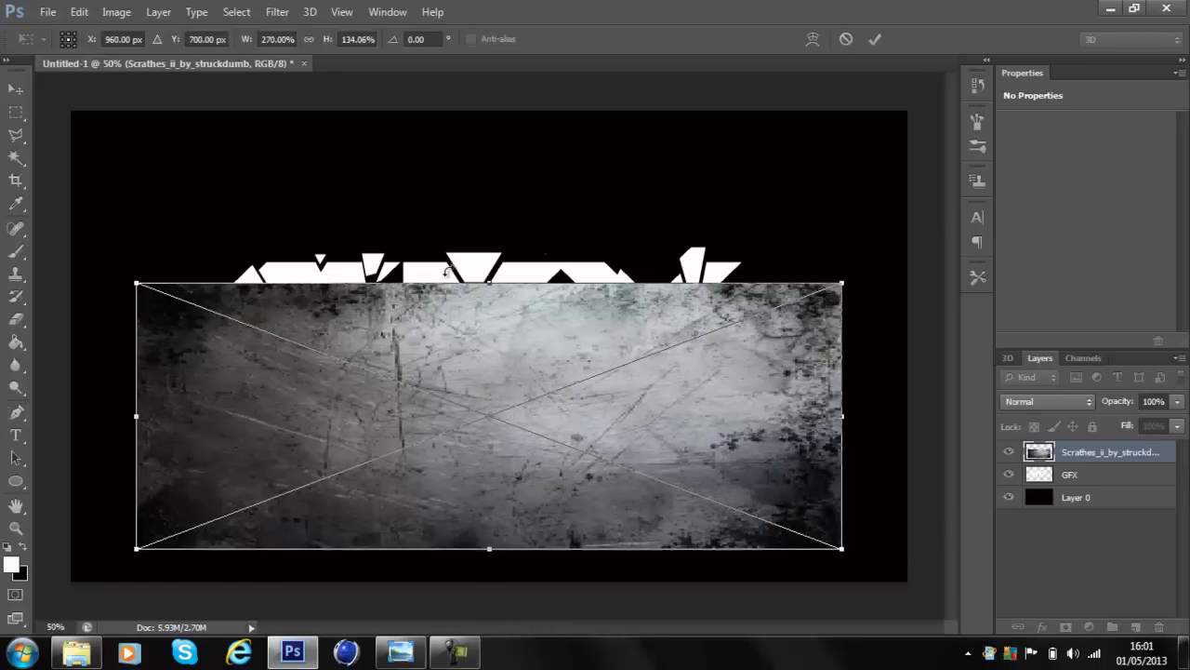
{"action": "left_click_drag", "start_coordinate": [490, 283], "coordinate": [491, 190]}
{"action": "left_click_drag", "start_coordinate": [486, 416], "coordinate": [493, 399]}
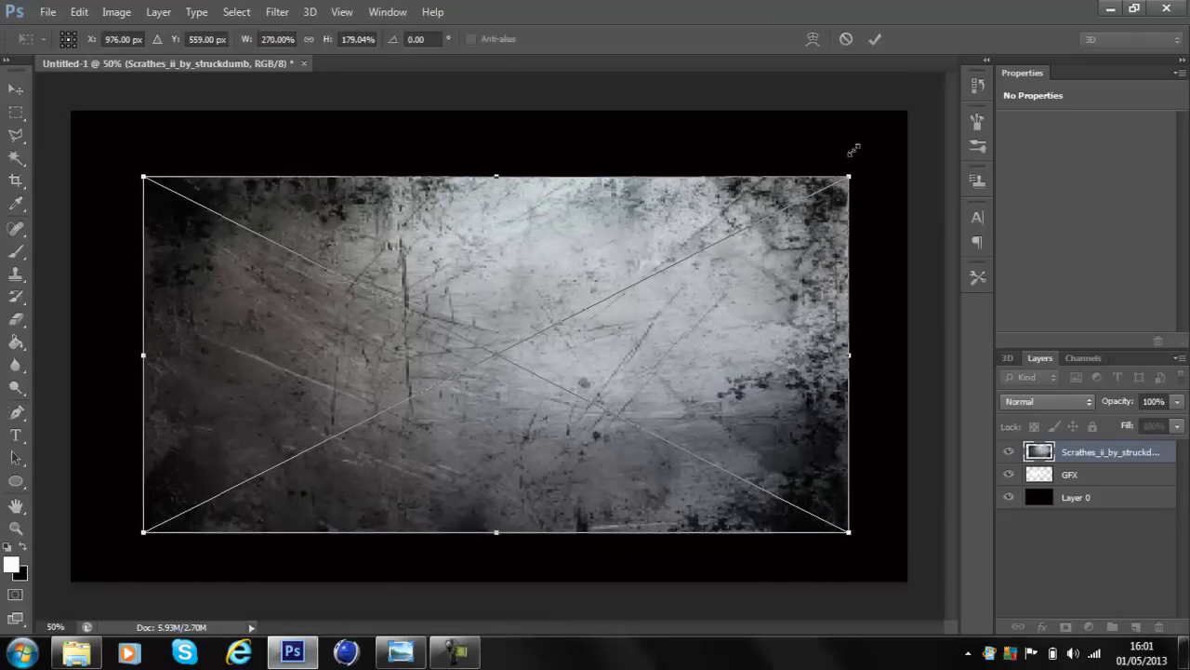
{"action": "left_click_drag", "start_coordinate": [756, 285], "coordinate": [765, 285]}
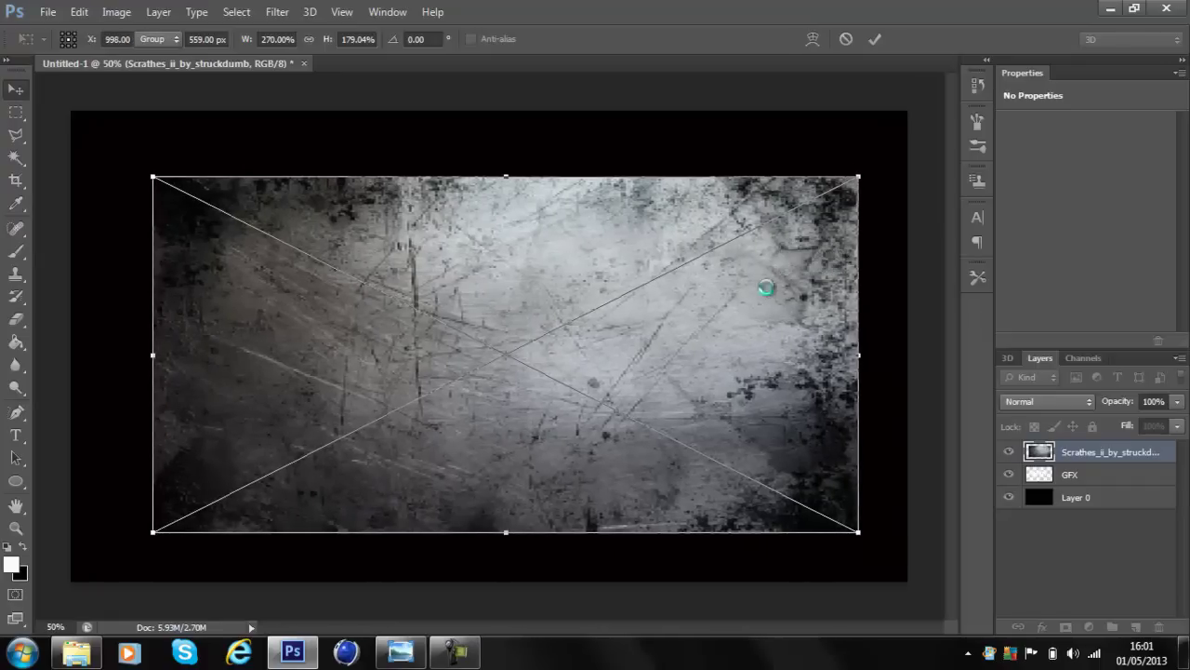
{"action": "key", "text": "Return"}
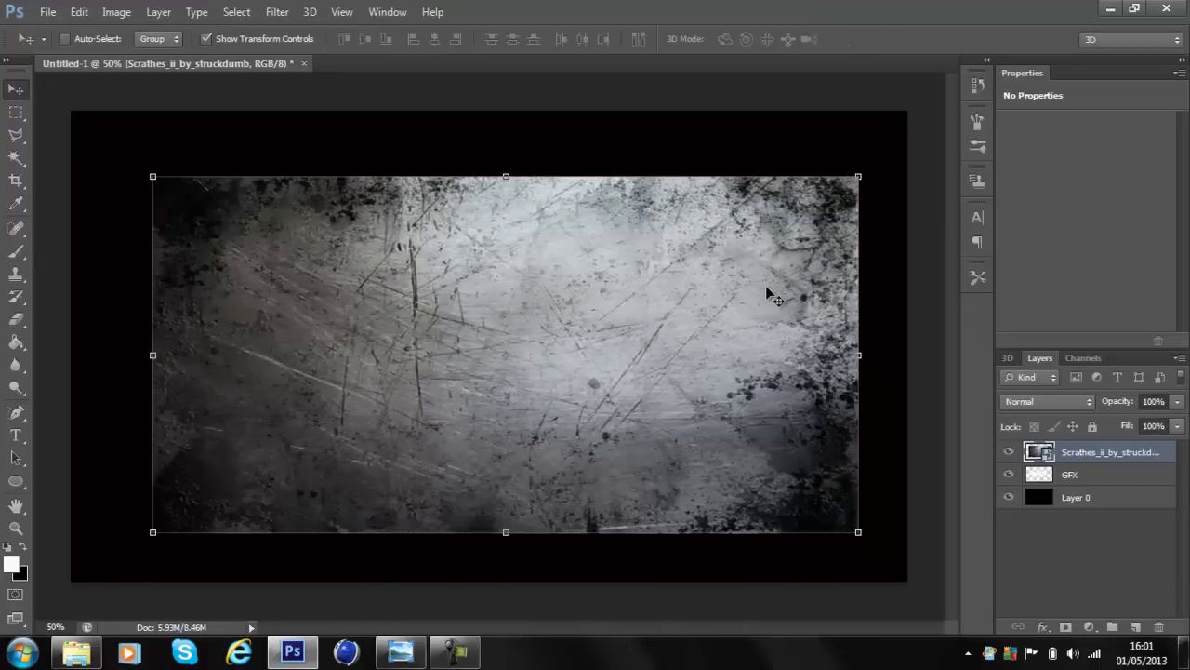
Set the scratch texture layer's blend mode to Multiply and choose the Magic Wand Tool.
{"action": "left_click", "coordinate": [1054, 406]}
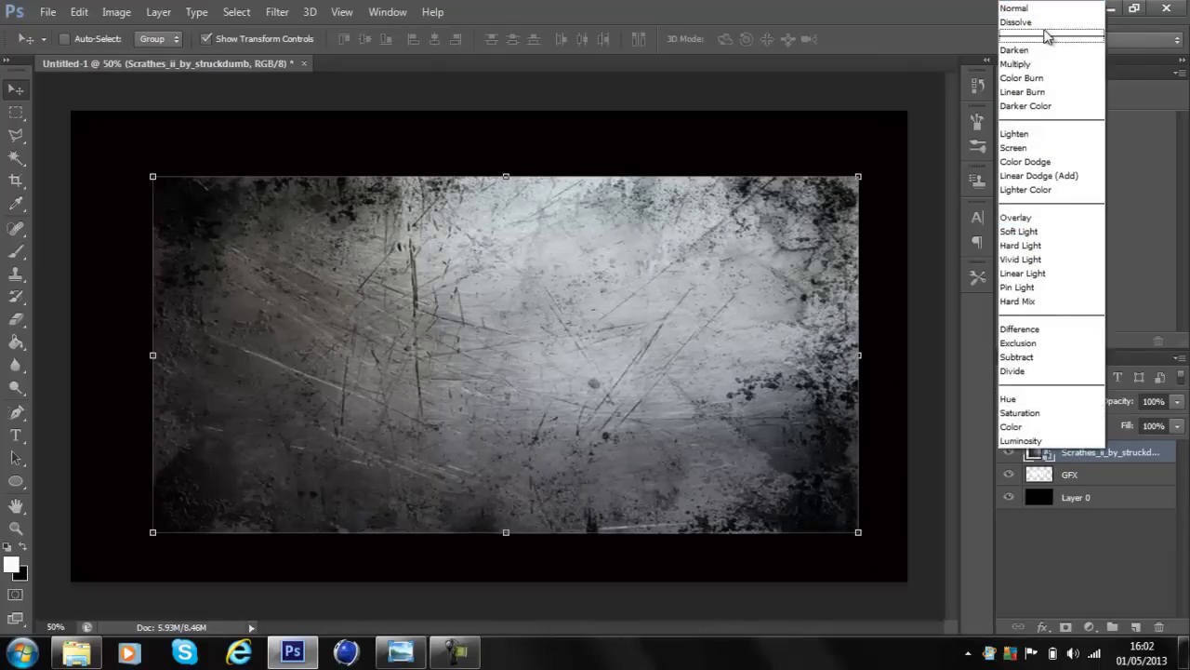
{"action": "left_click", "coordinate": [1042, 64]}
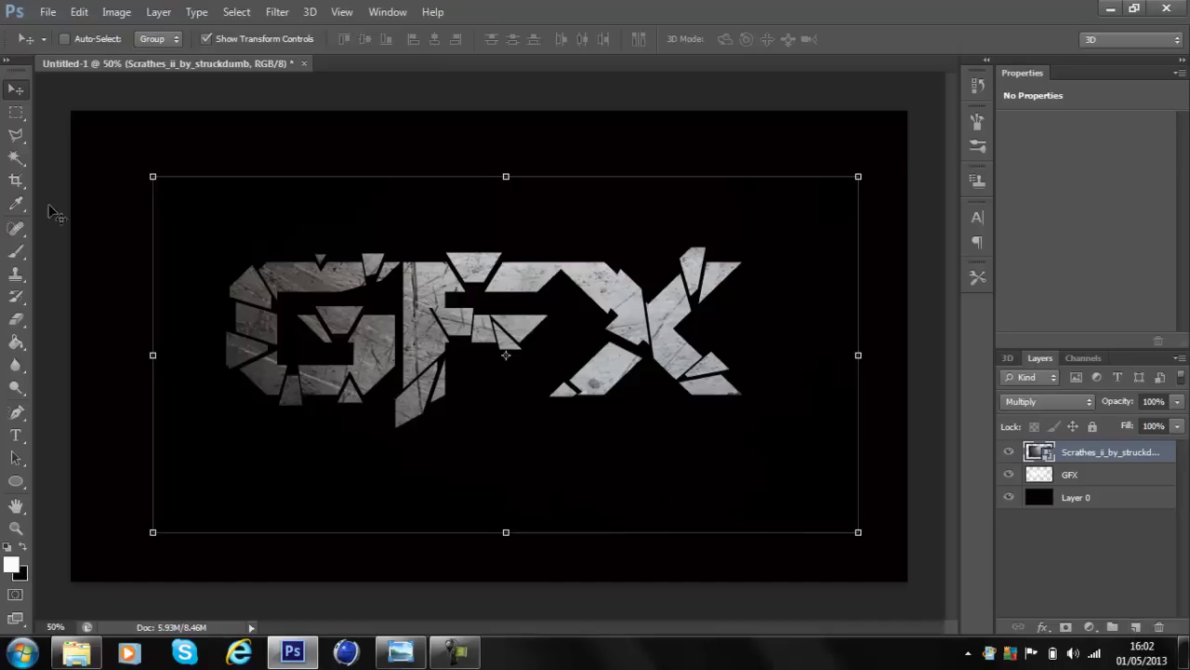
{"action": "left_click", "coordinate": [16, 160]}
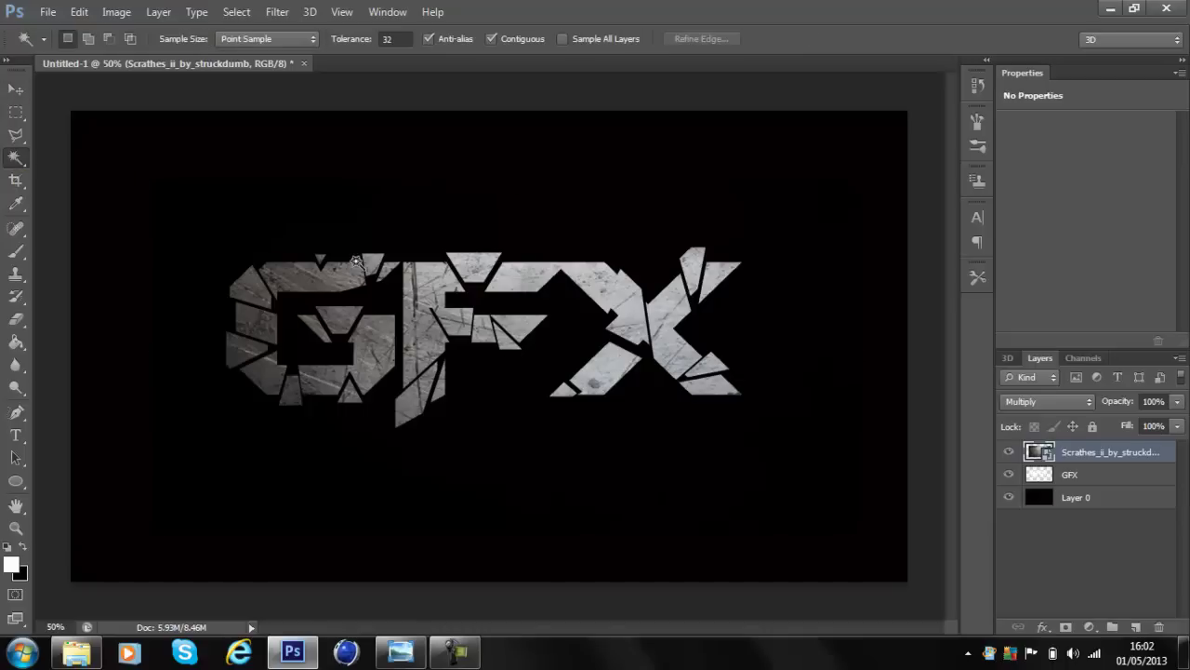
{"action": "left_click", "coordinate": [259, 300]}
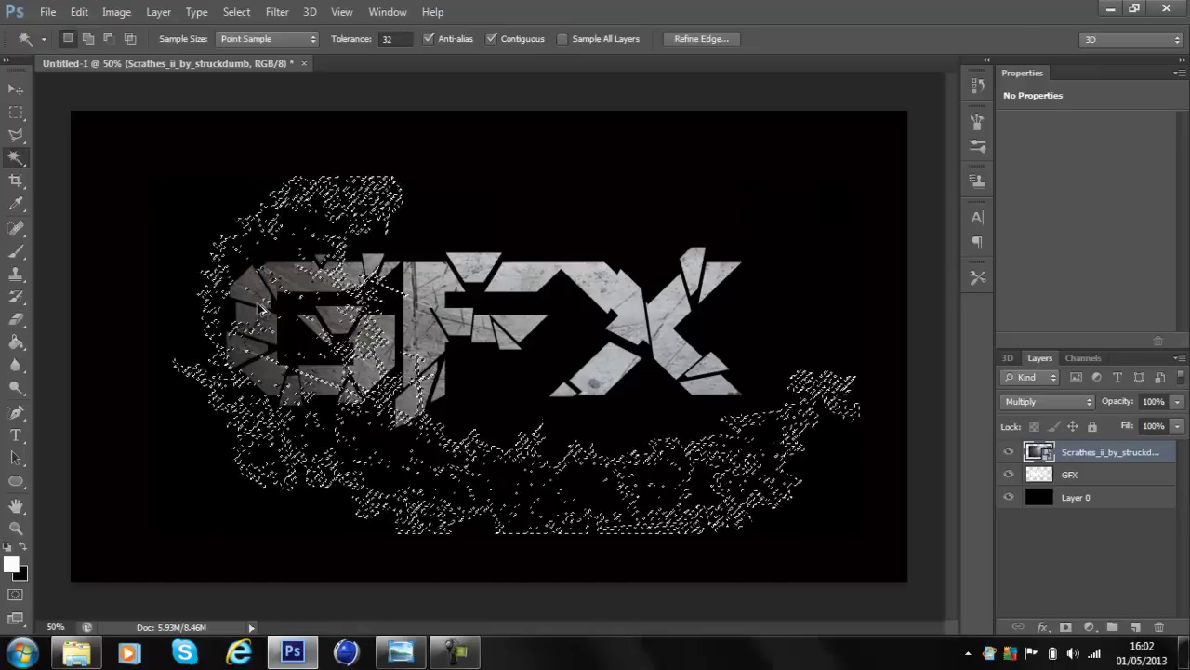
{"action": "key", "text": "Delete"}
{"action": "key", "text": "ctrl+d"}
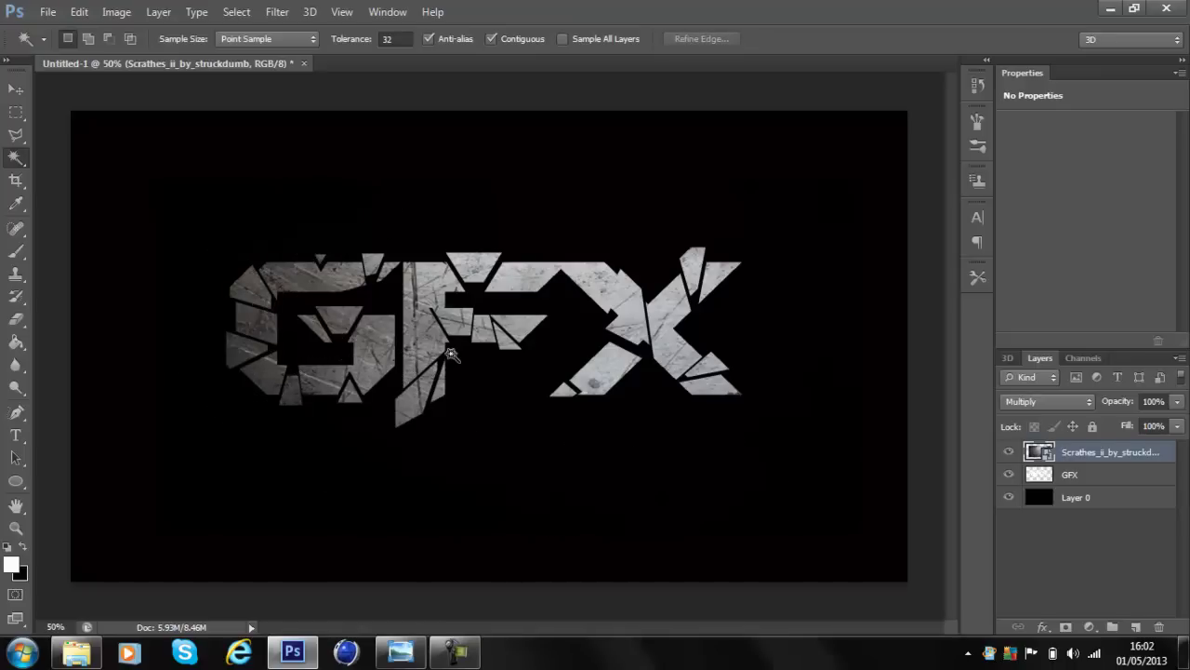
Select alternate letter shards across the G, F and X on the GFX layer and copy them to a new layer.
{"action": "left_click", "coordinate": [1092, 475]}
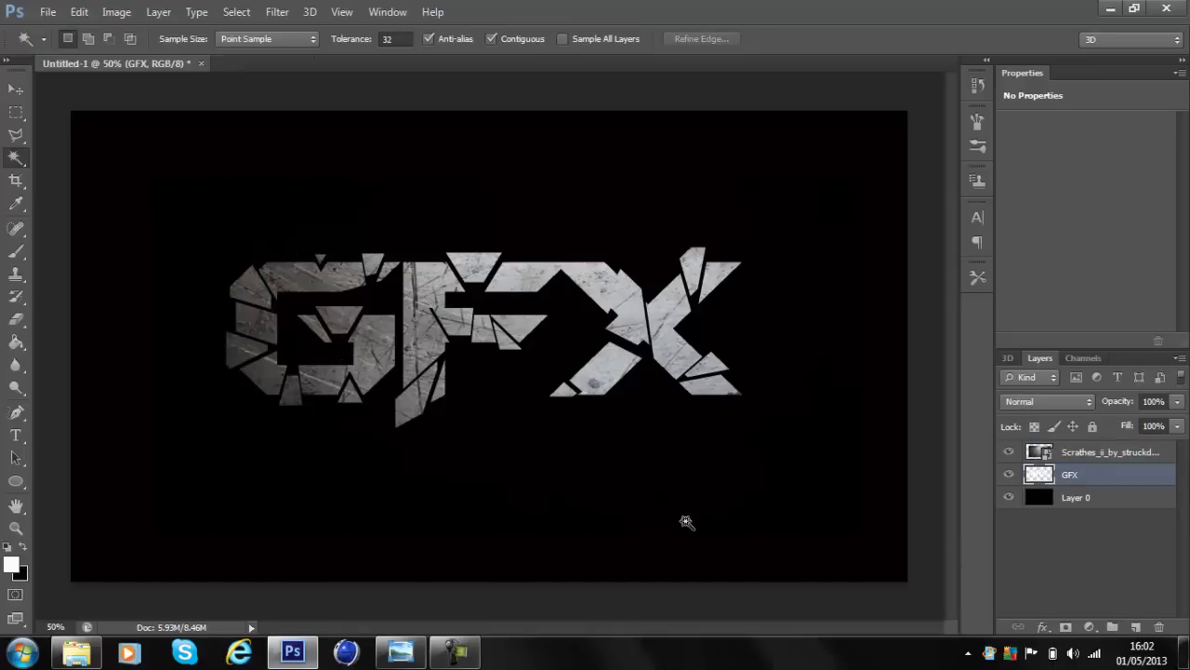
{"action": "left_click", "coordinate": [255, 295]}
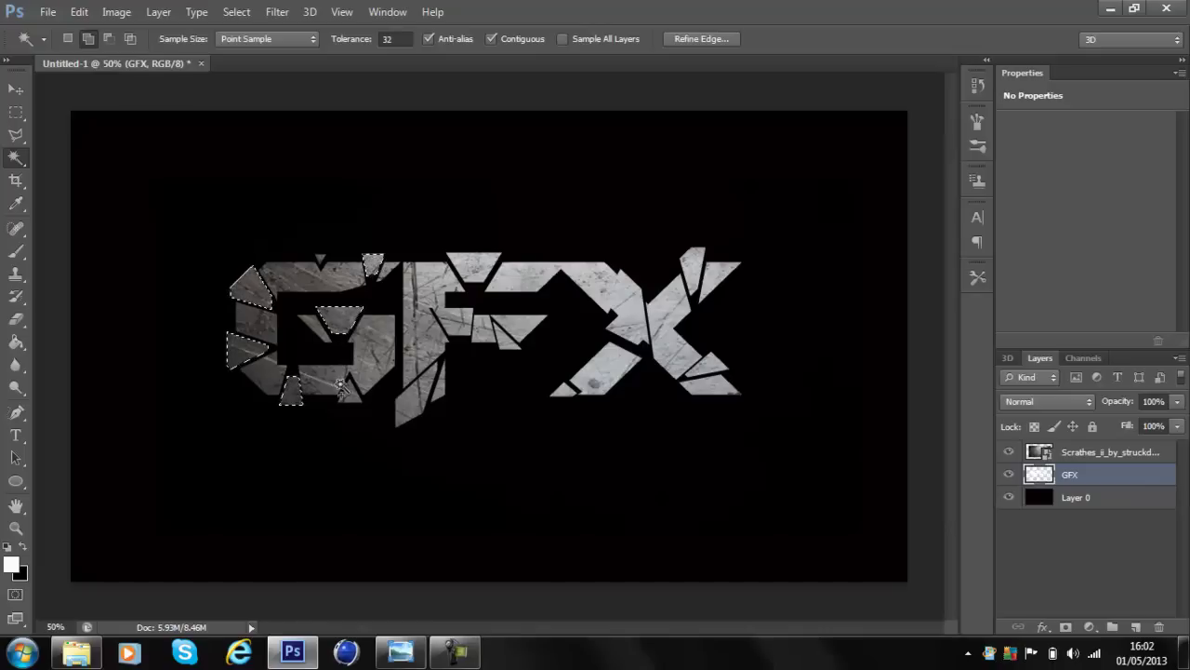
{"action": "left_click", "coordinate": [406, 409]}
{"action": "left_click", "coordinate": [484, 263]}
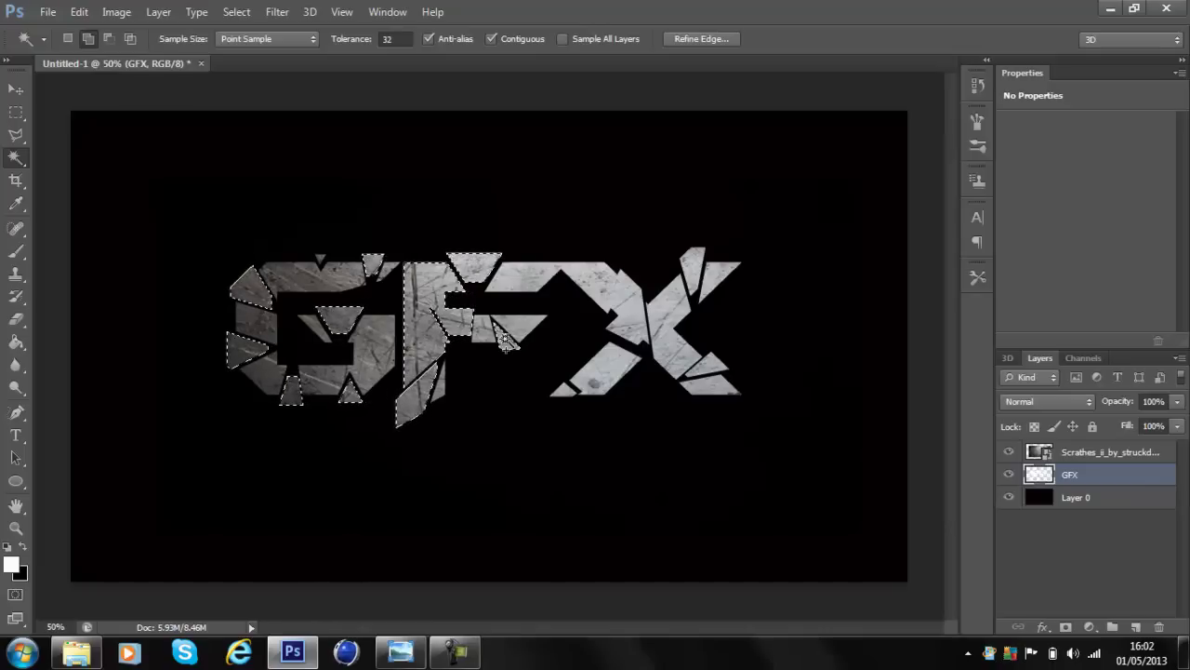
{"action": "left_click", "coordinate": [567, 391]}
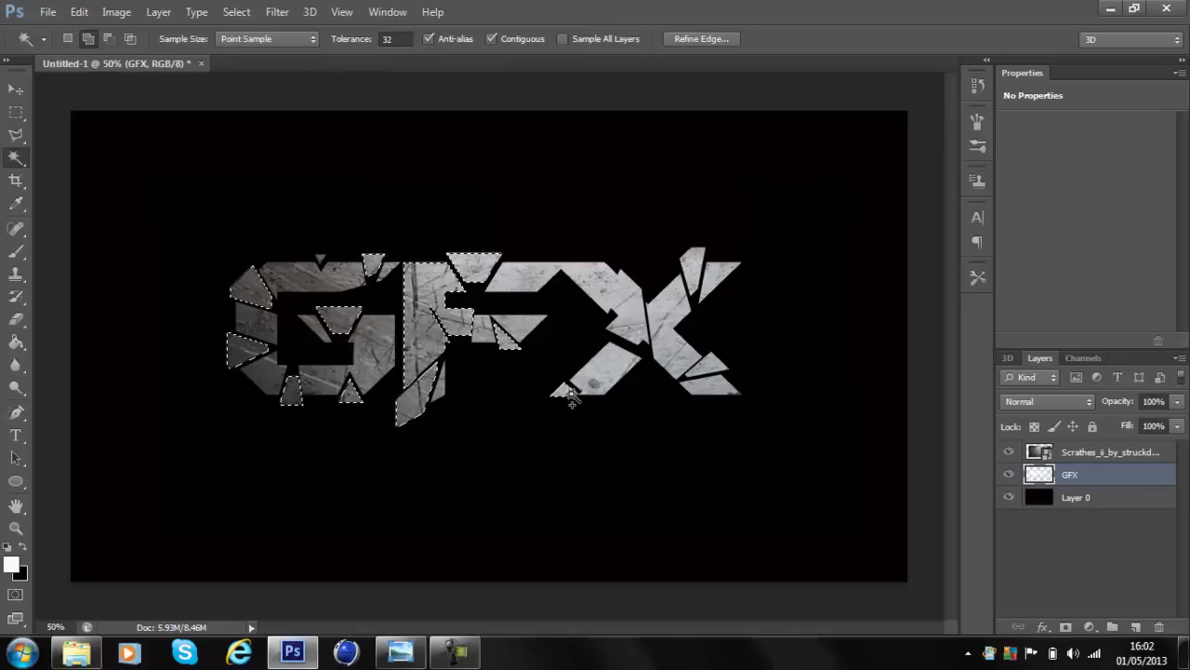
{"action": "left_click", "coordinate": [637, 330]}
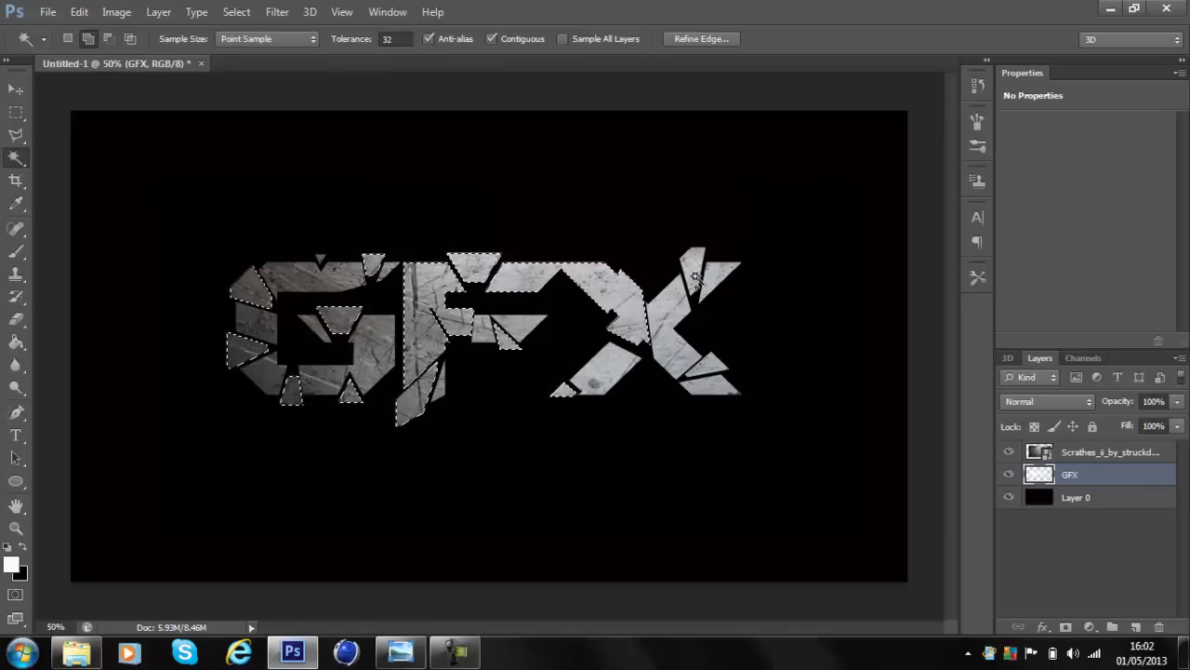
{"action": "left_click", "coordinate": [700, 282], "text": "shift"}
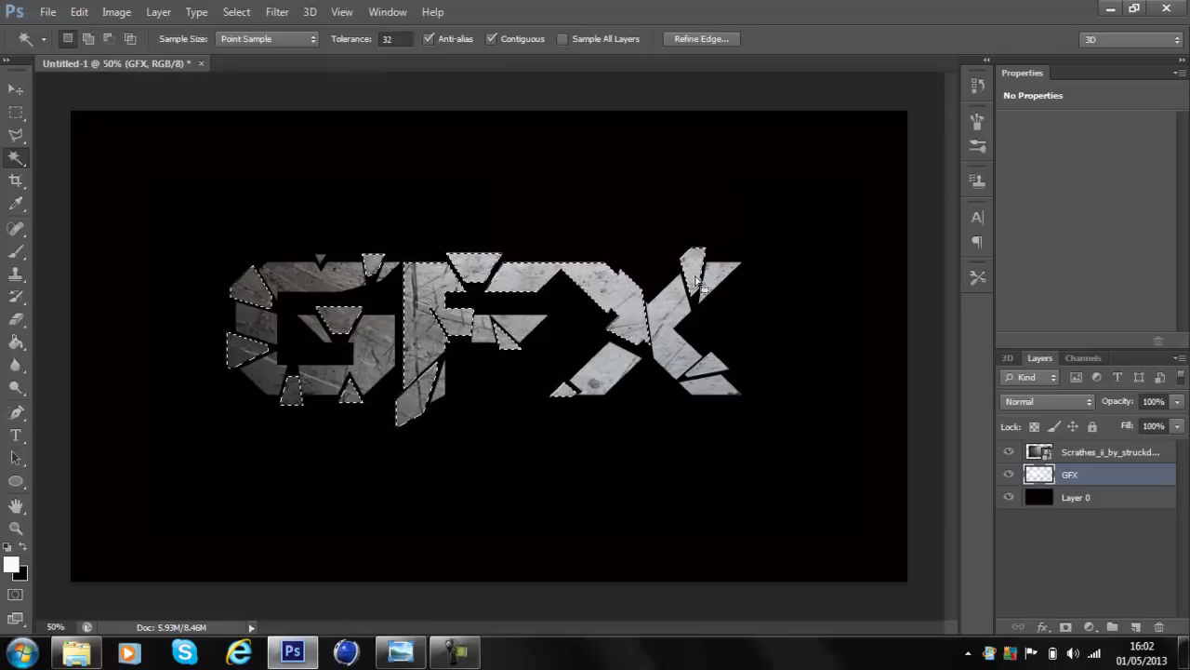
{"action": "left_click", "coordinate": [710, 372], "text": "shift"}
{"action": "key", "text": "ctrl+j"}
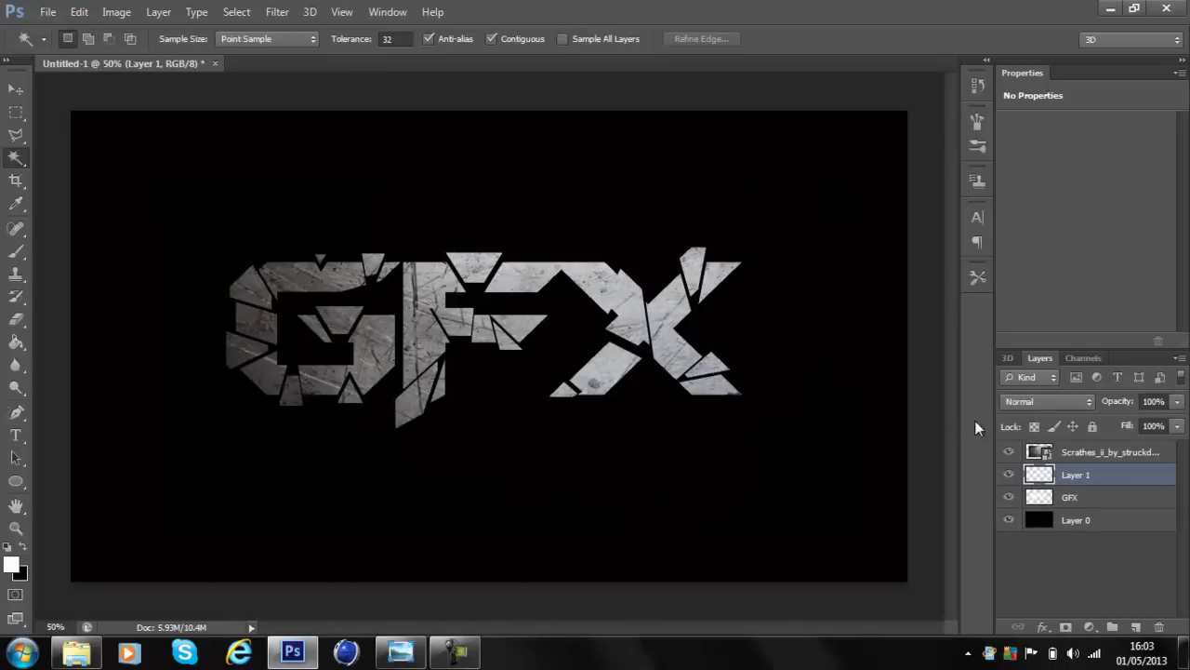
Add an Outer Glow to the copied shards' layer and set the glow colour to black (000000).
{"action": "double_click", "coordinate": [1113, 478]}
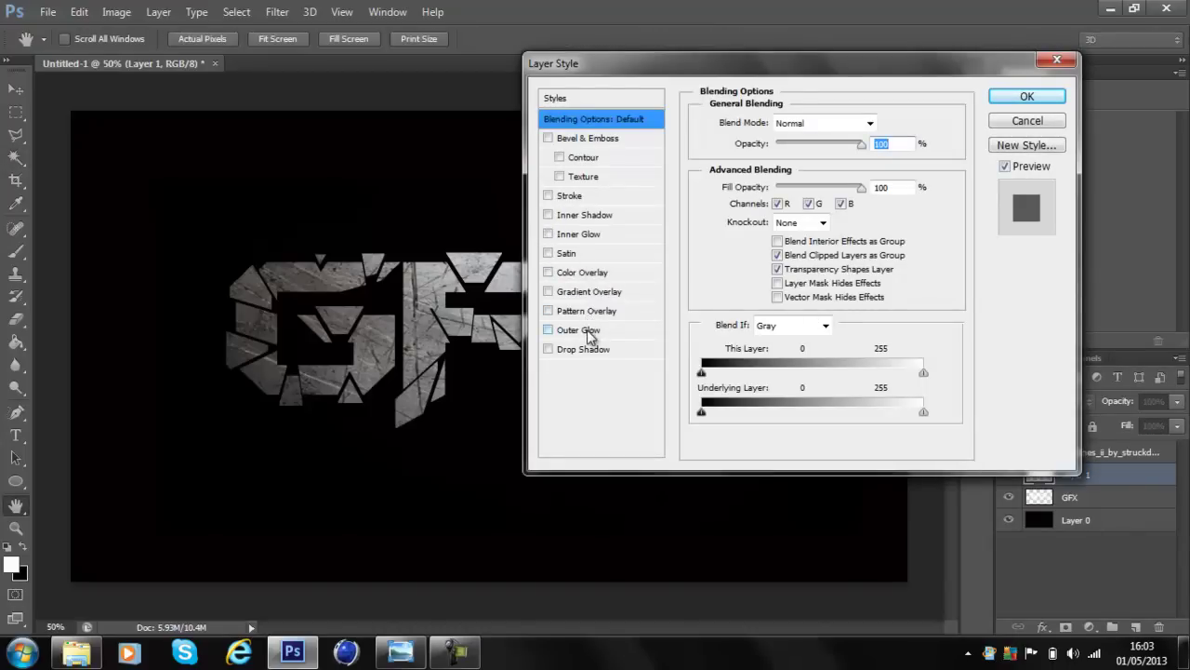
{"action": "left_click", "coordinate": [587, 330]}
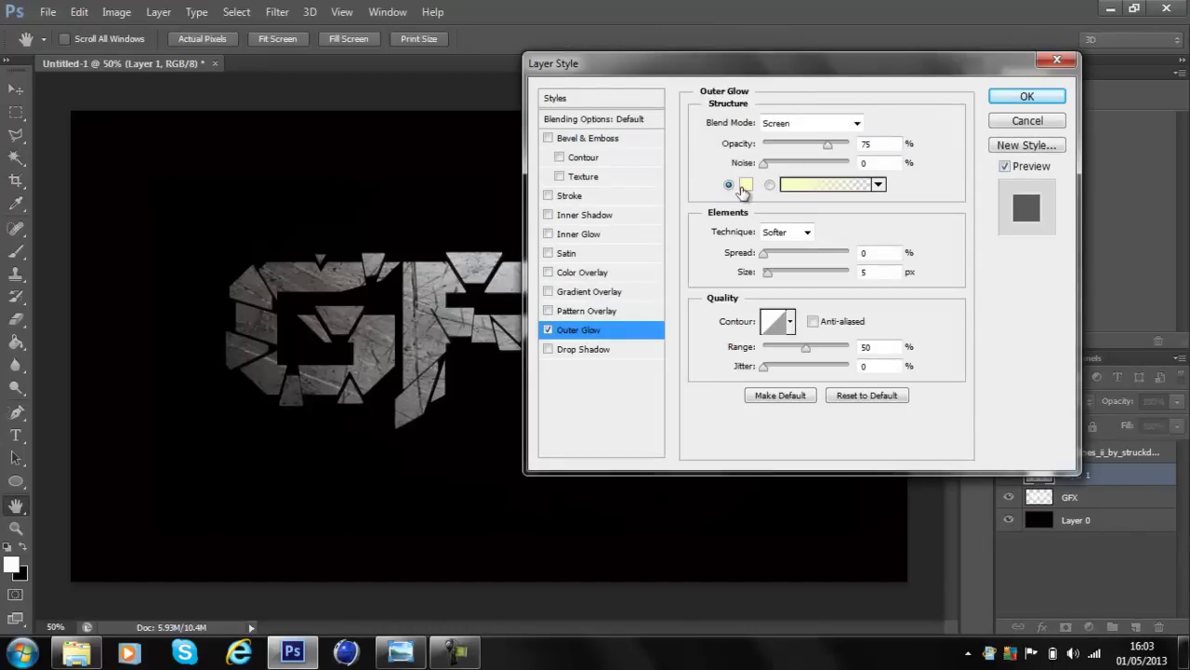
{"action": "left_click", "coordinate": [746, 184]}
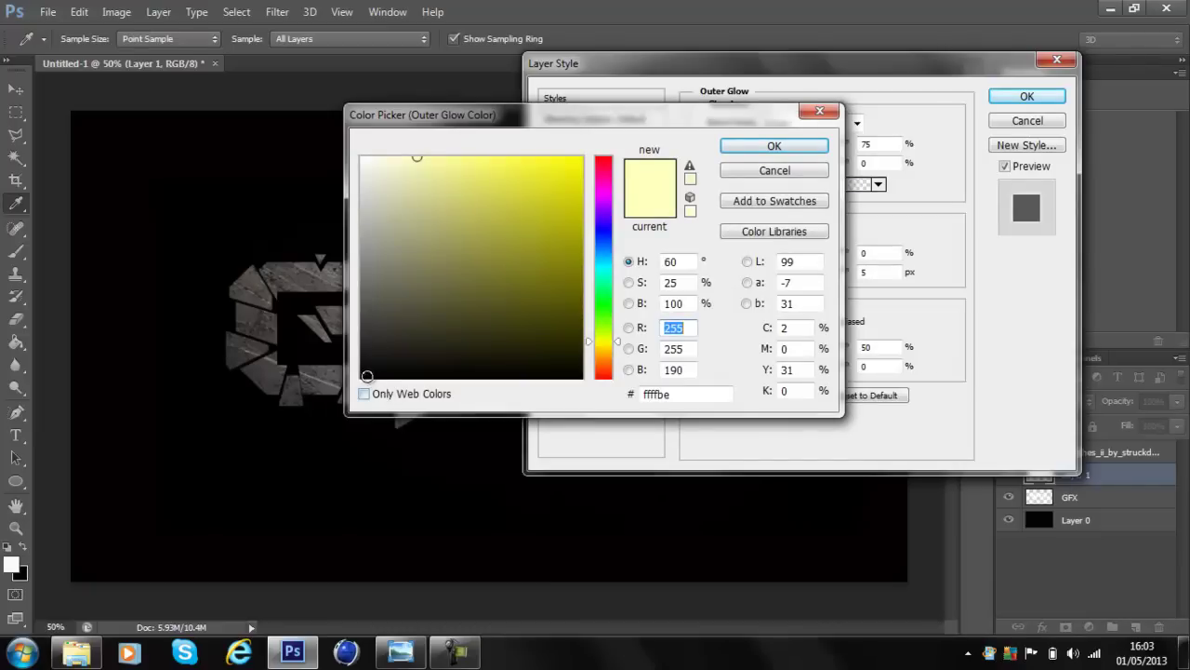
{"action": "left_click", "coordinate": [365, 377]}
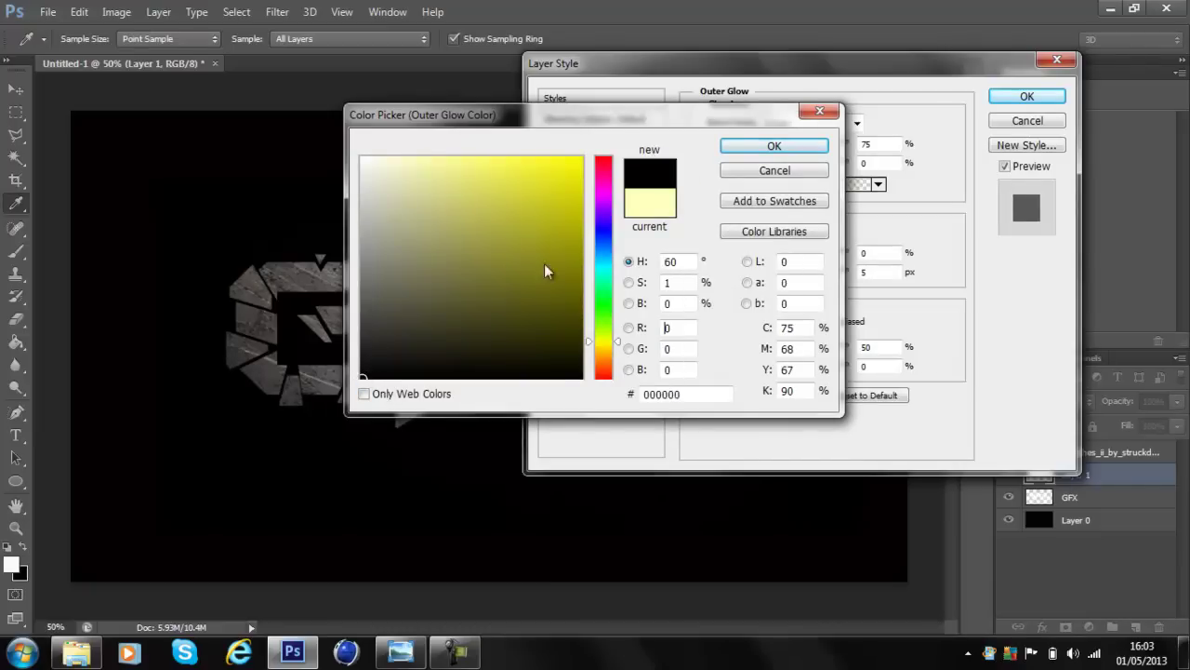
{"action": "left_click", "coordinate": [771, 147]}
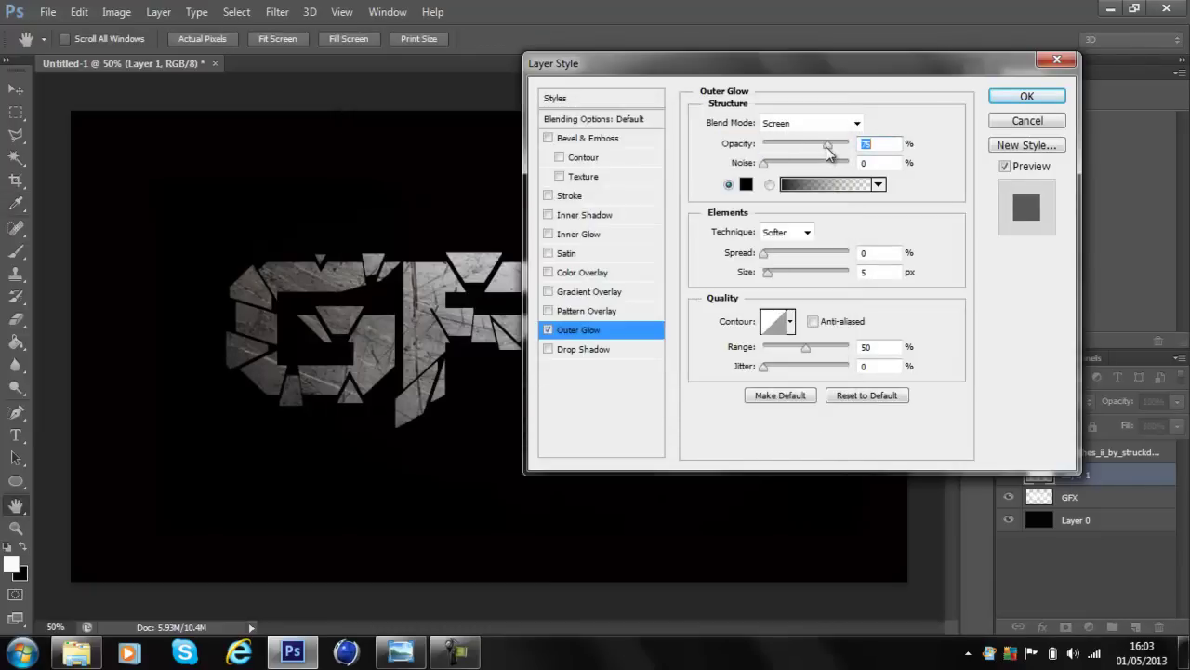
Set the outer glow's opacity to 100% and its blend mode to Normal.
{"action": "left_click_drag", "start_coordinate": [827, 147], "coordinate": [865, 146]}
{"action": "left_click", "coordinate": [857, 124]}
{"action": "left_click", "coordinate": [811, 144]}
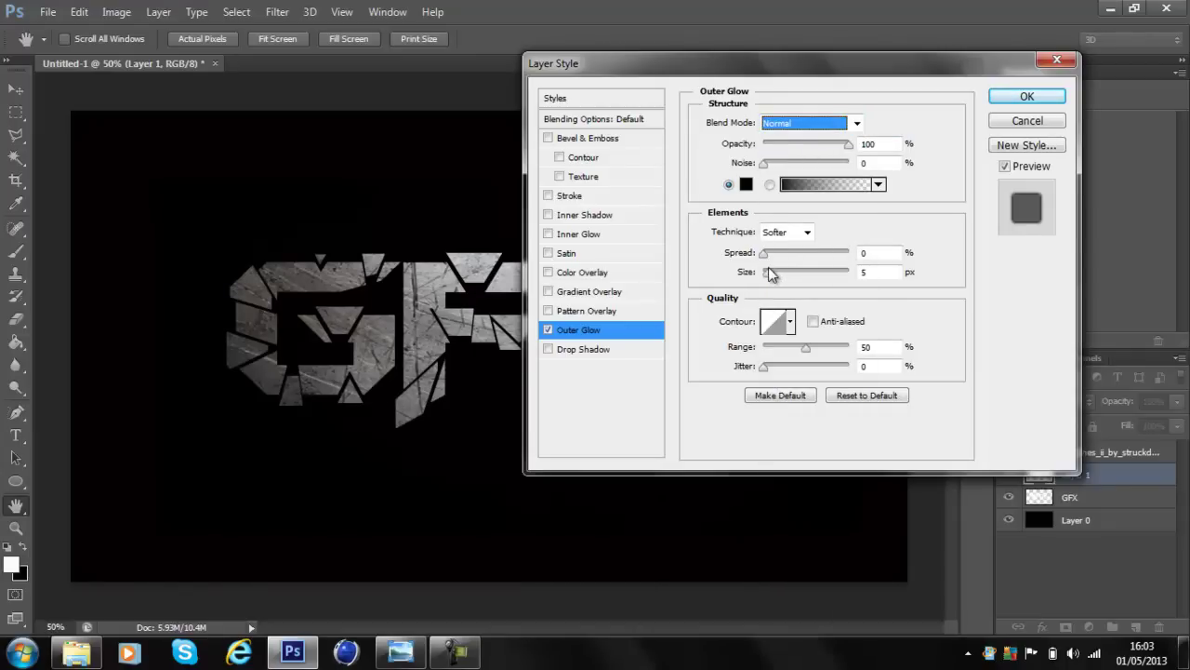
{"action": "key", "text": "Tab"}
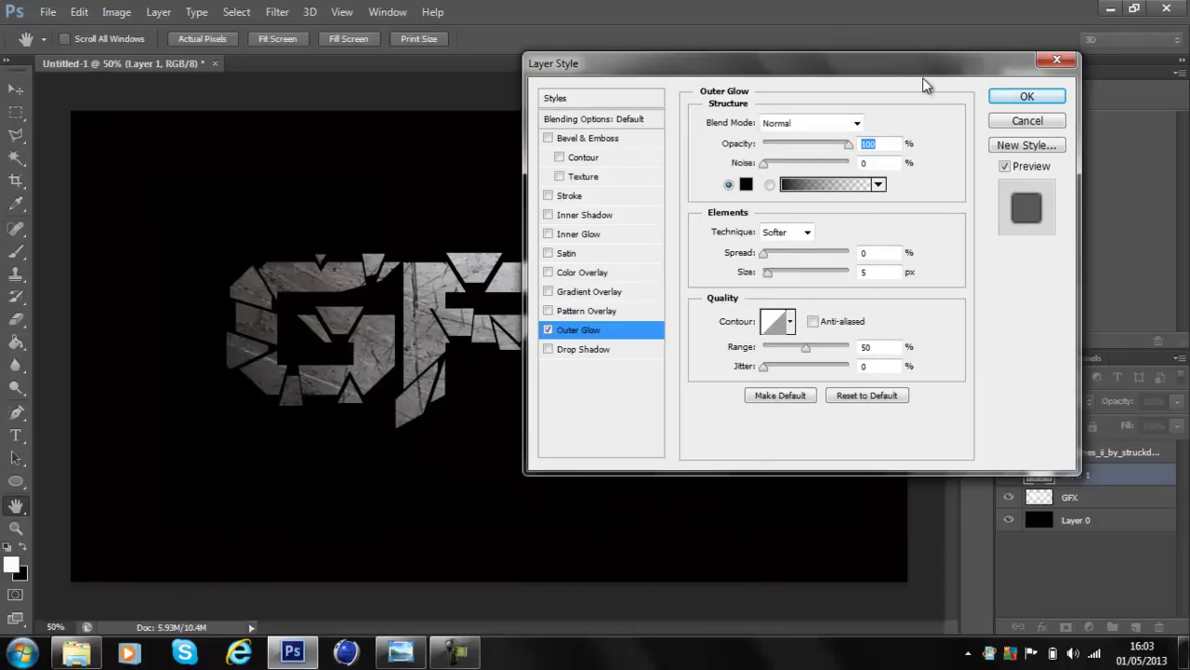
Set the outer glow's spread to 10% and size to 49 px, and apply the layer style.
{"action": "left_click_drag", "start_coordinate": [893, 75], "coordinate": [904, 75]}
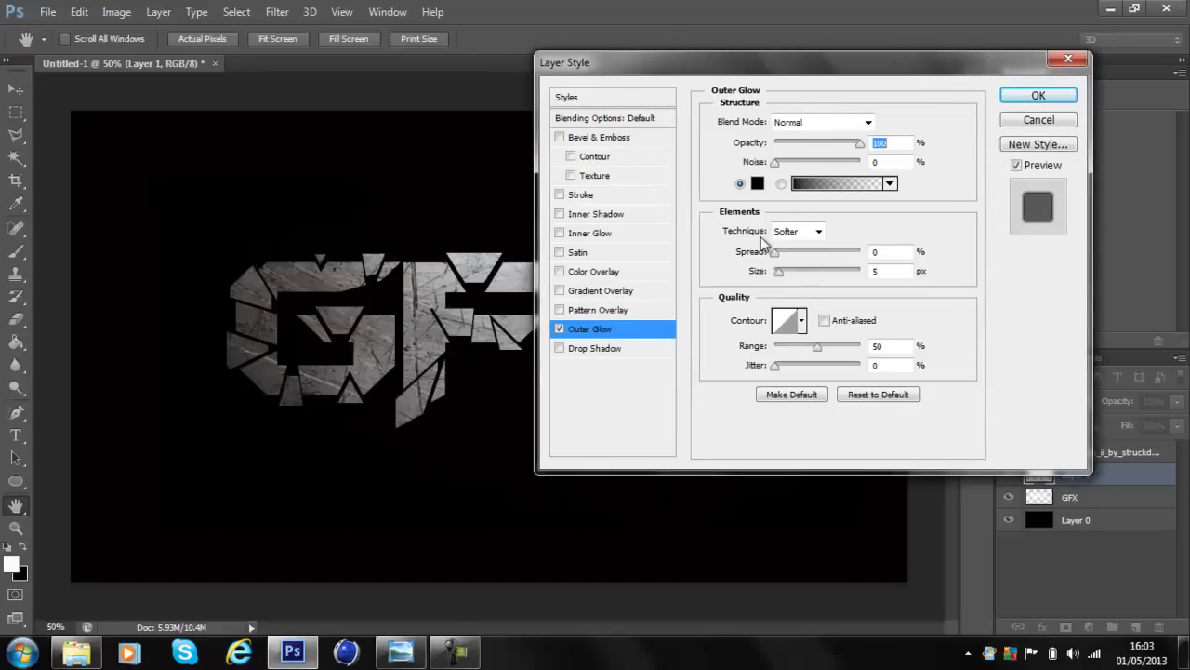
{"action": "mouse_move", "coordinate": [778, 271]}
{"action": "left_mouse_down"}
{"action": "mouse_move", "coordinate": [796, 282]}
{"action": "mouse_move", "coordinate": [780, 254]}
{"action": "mouse_move", "coordinate": [786, 261]}
{"action": "left_mouse_up"}
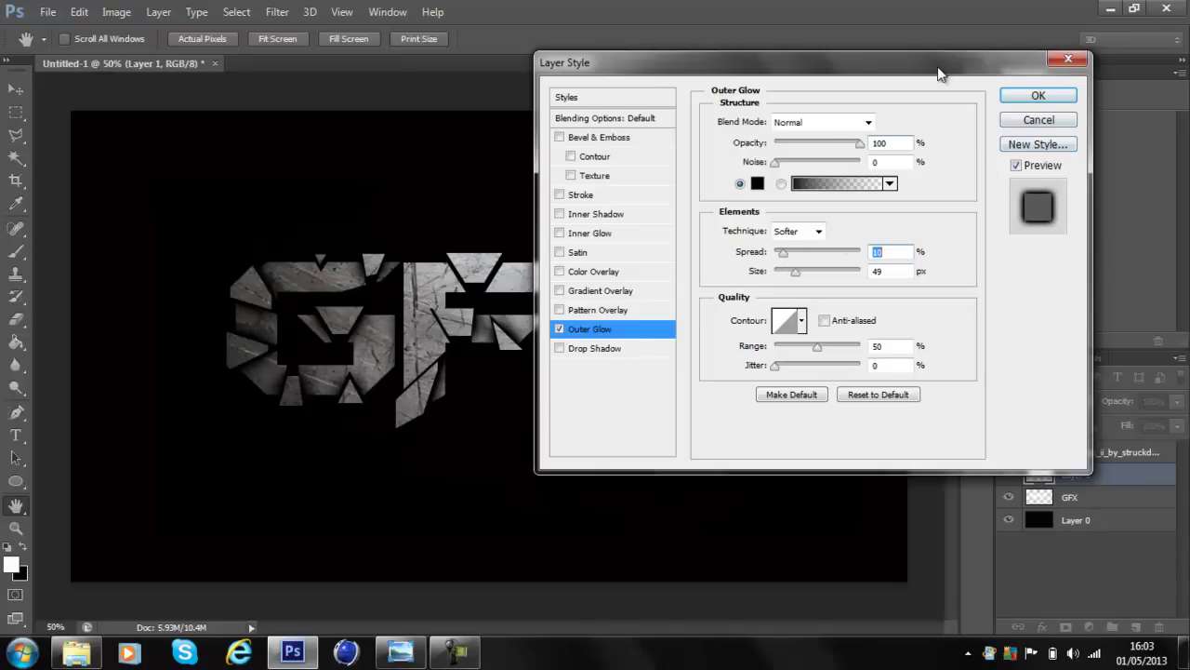
{"action": "left_click_drag", "start_coordinate": [938, 74], "coordinate": [1189, 38]}
{"action": "left_click_drag", "start_coordinate": [1011, 27], "coordinate": [644, 159]}
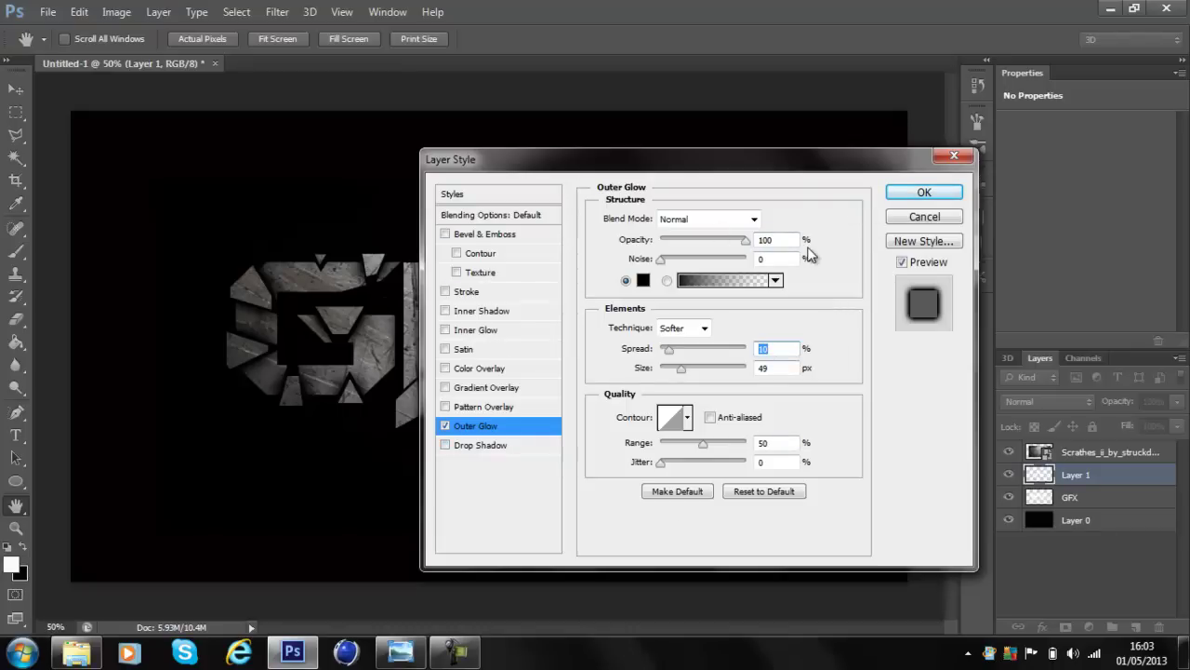
{"action": "left_click", "coordinate": [921, 193]}
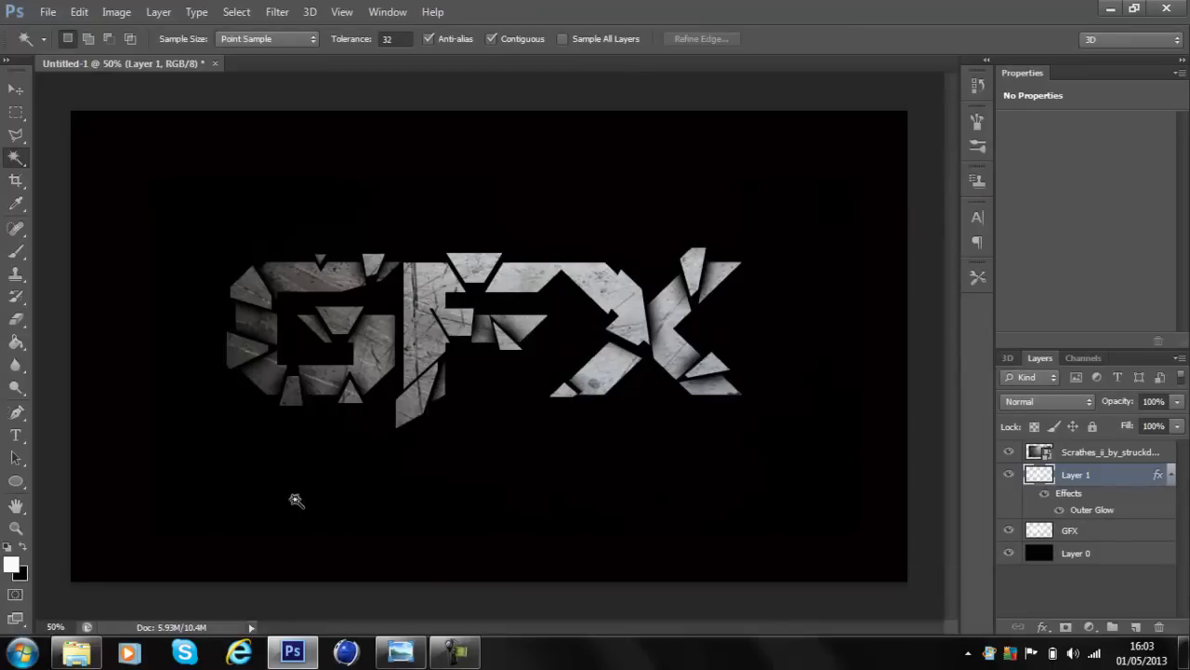
Place the glass smash image from the Pictures library into the Photoshop document at 100% size, nudging it slightly left over the text.
{"action": "left_click", "coordinate": [76, 653]}
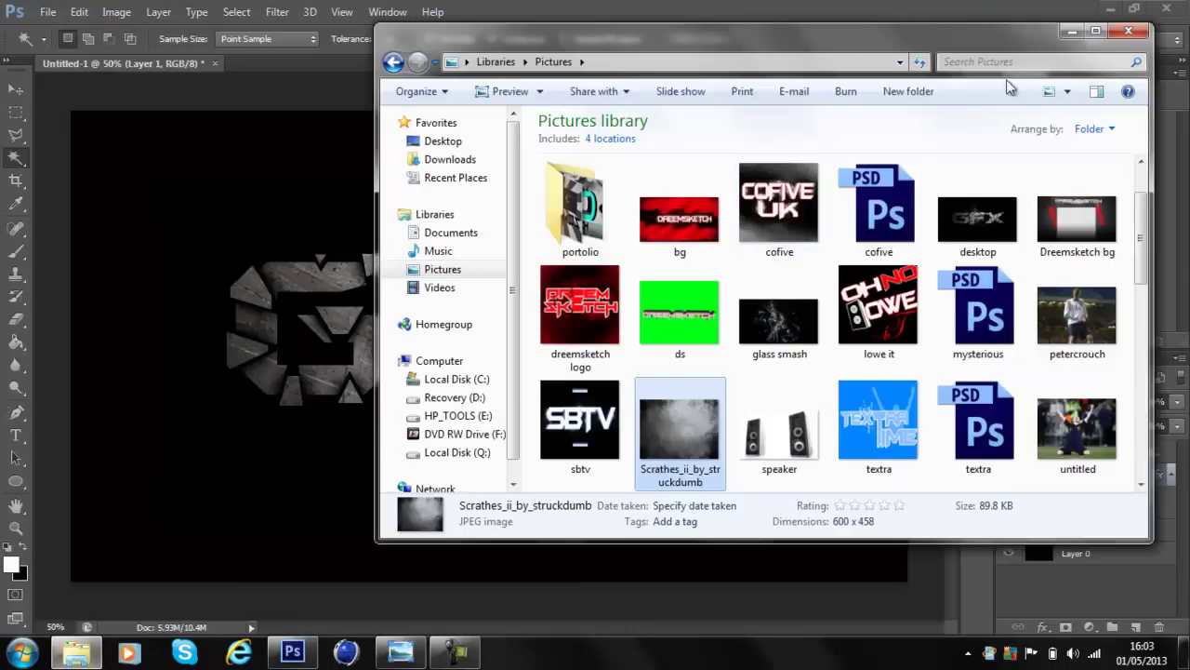
{"action": "left_click", "coordinate": [772, 325]}
{"action": "left_click_drag", "start_coordinate": [772, 326], "coordinate": [215, 310]}
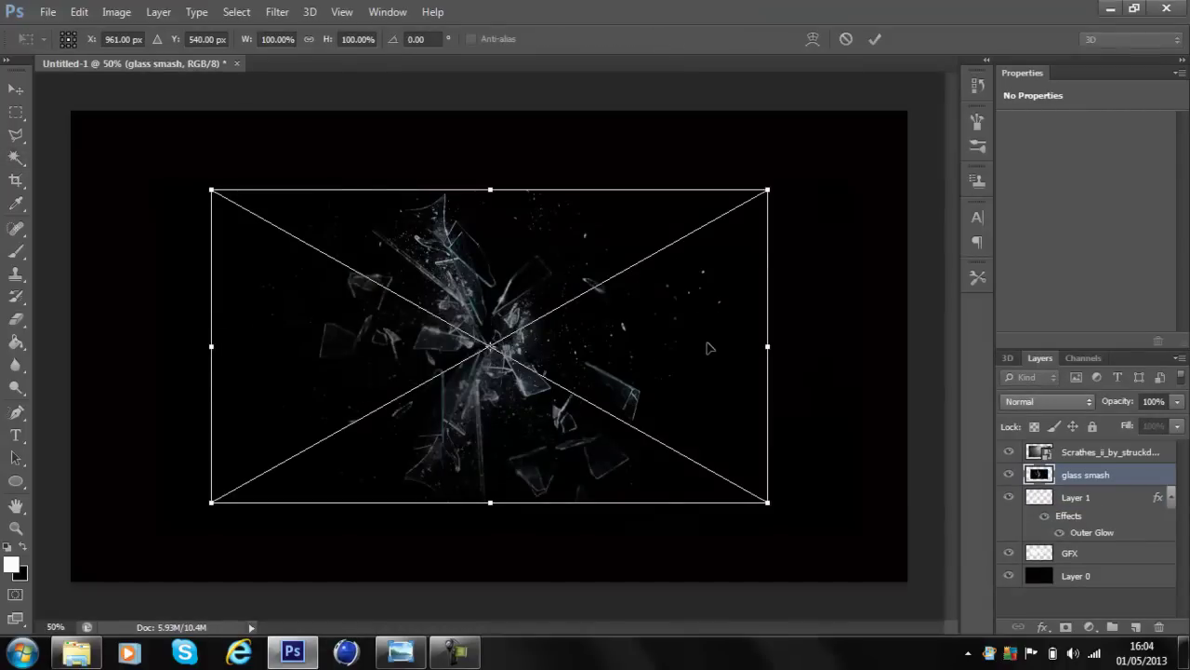
{"action": "key", "text": "Left"}
{"action": "key", "text": "Left"}
{"action": "key", "text": "Left"}
{"action": "key", "text": "Left"}
{"action": "key", "text": "Left"}
{"action": "key", "text": "Left"}
{"action": "key", "text": "Left"}
{"action": "key", "text": "Left"}
{"action": "key", "text": "Left"}
{"action": "key", "text": "Left"}
{"action": "key", "text": "Left"}
{"action": "key", "text": "Left"}
{"action": "key", "text": "Left"}
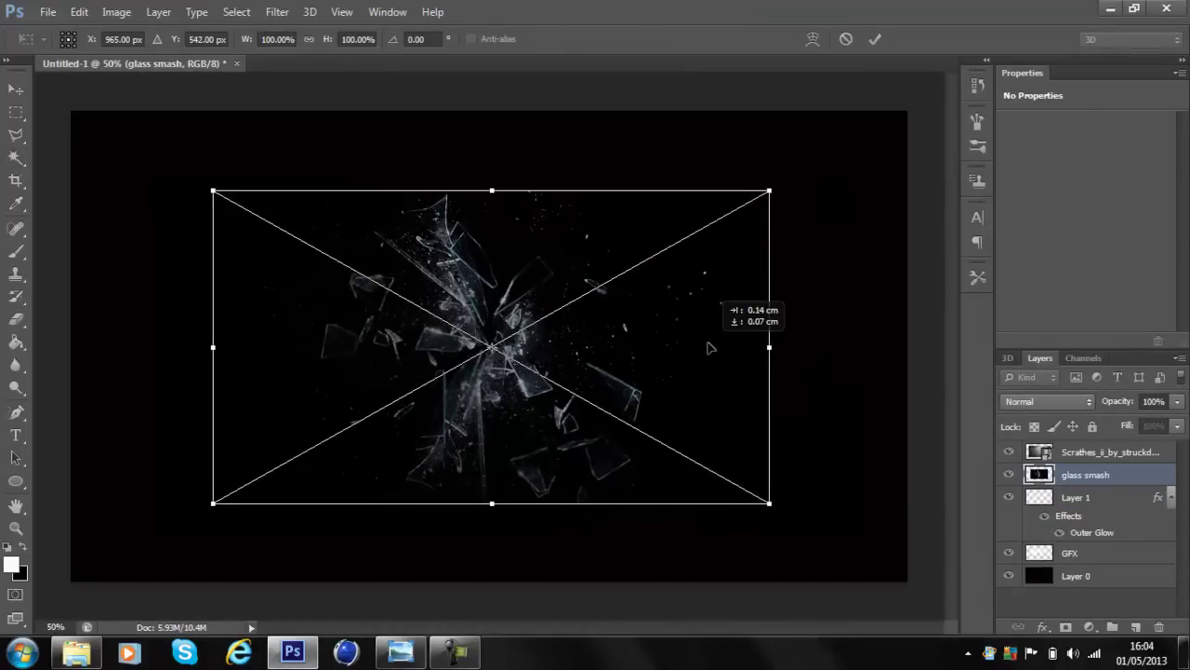
{"action": "key", "text": "Return"}
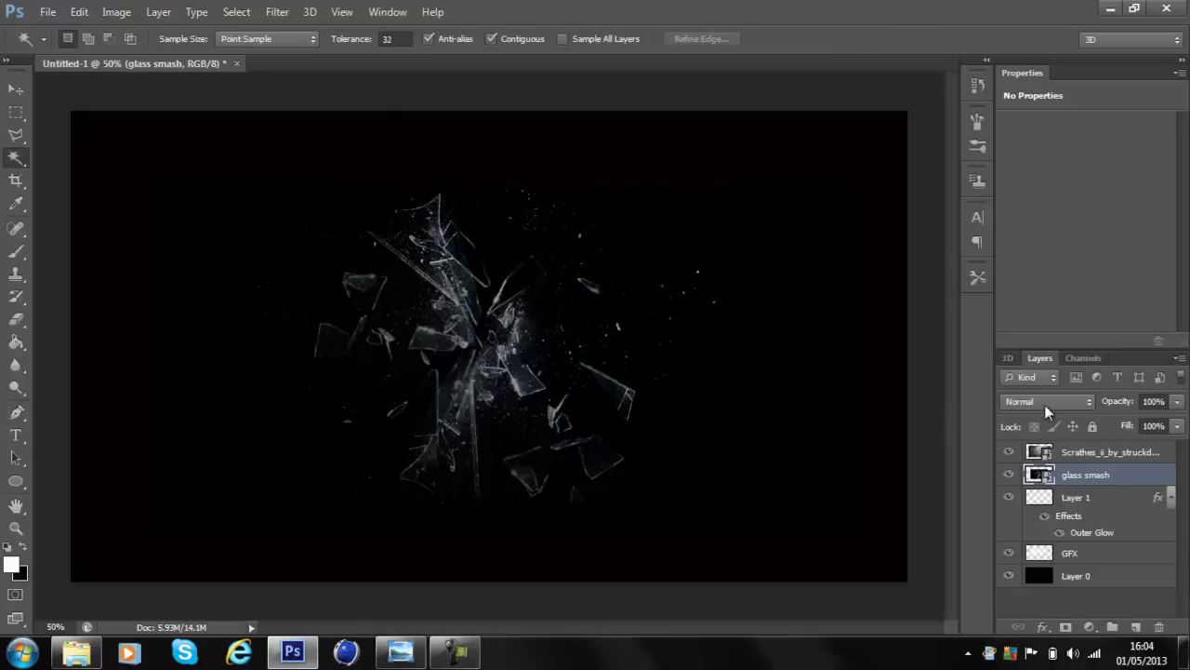
Set the glass smash layer's blend mode to Screen and shift the image slightly up and right over the text.
{"action": "left_click", "coordinate": [1053, 404]}
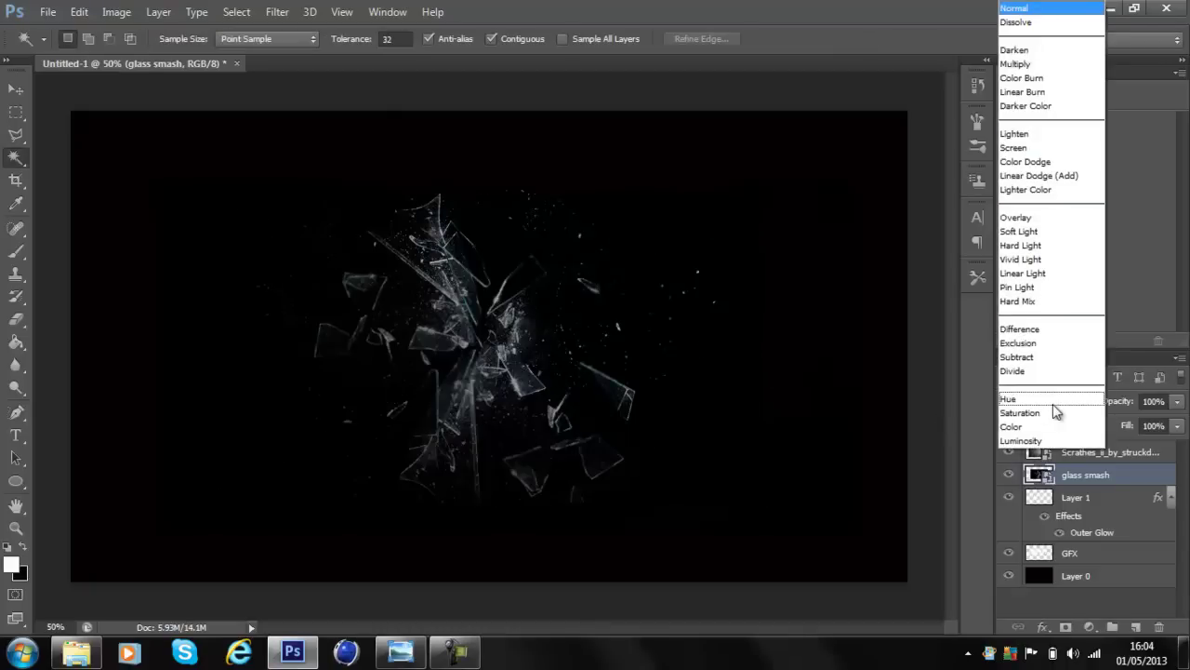
{"action": "left_click", "coordinate": [1022, 148]}
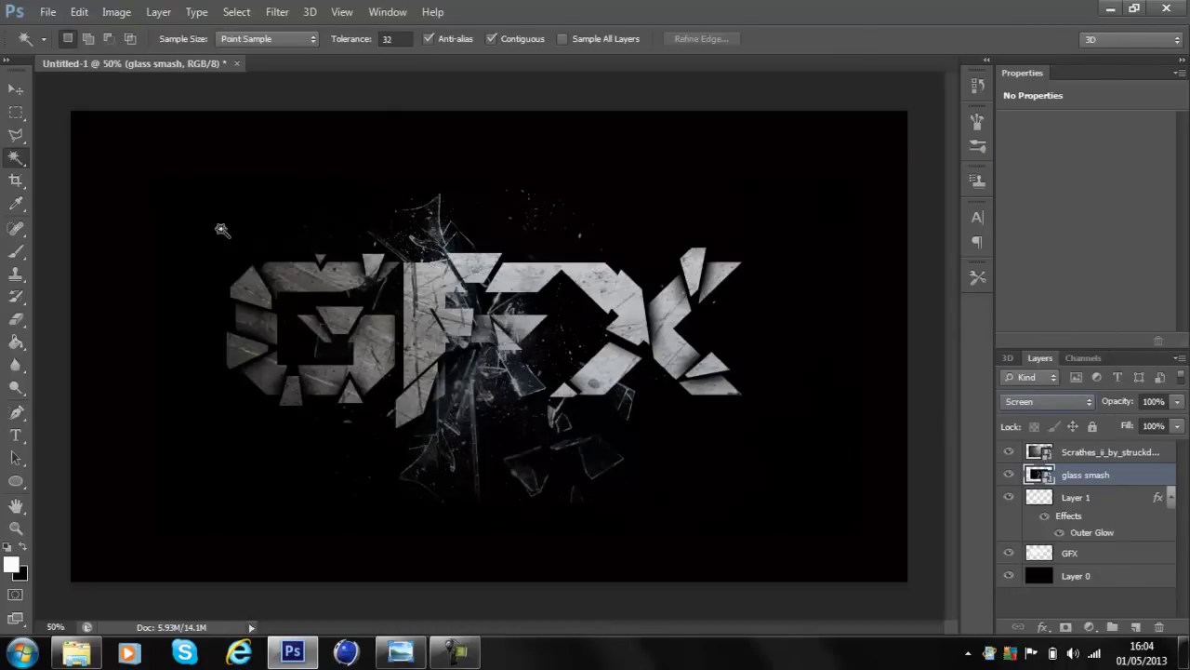
{"action": "left_click", "coordinate": [15, 89]}
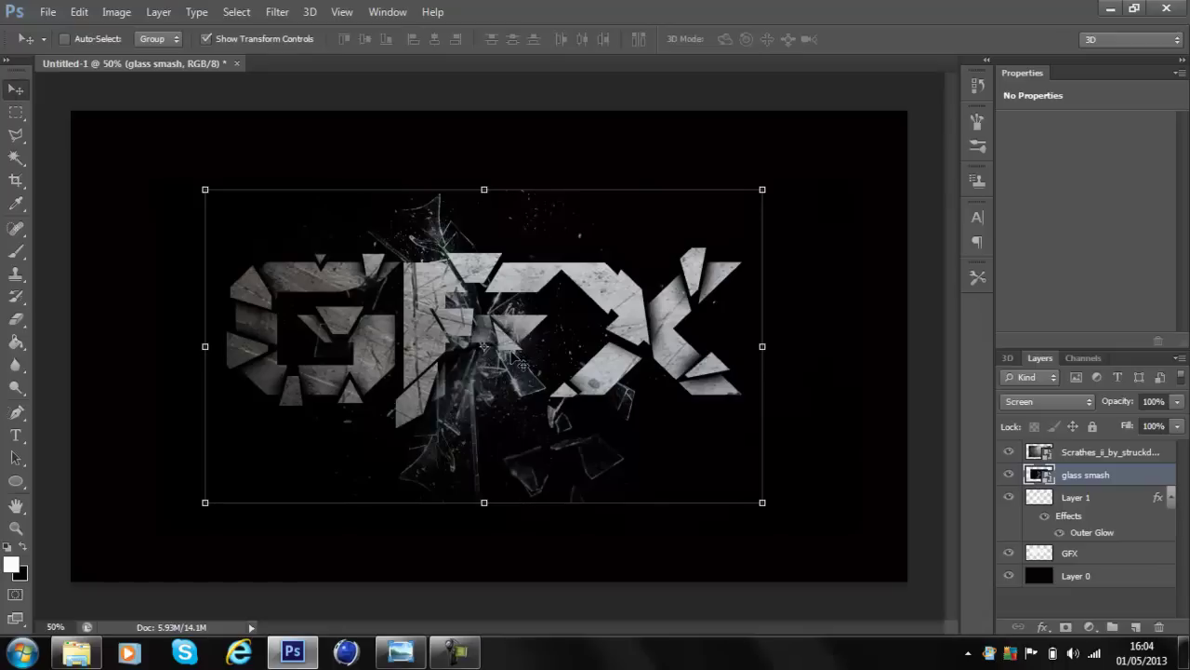
{"action": "left_click_drag", "start_coordinate": [521, 363], "coordinate": [523, 337]}
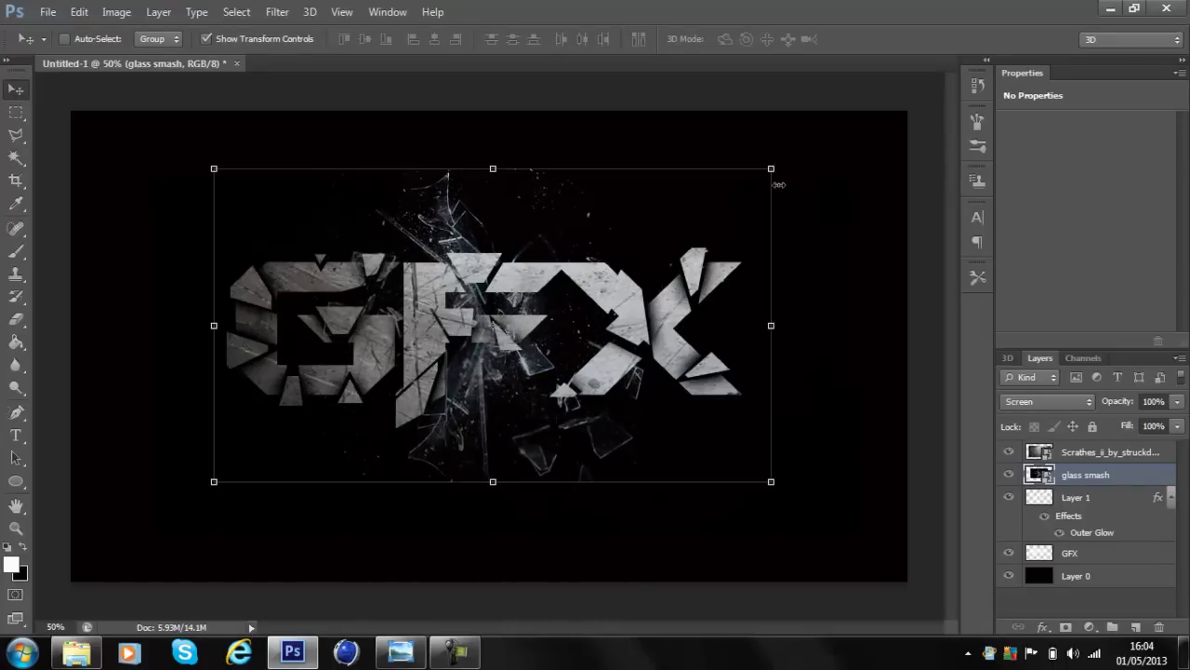